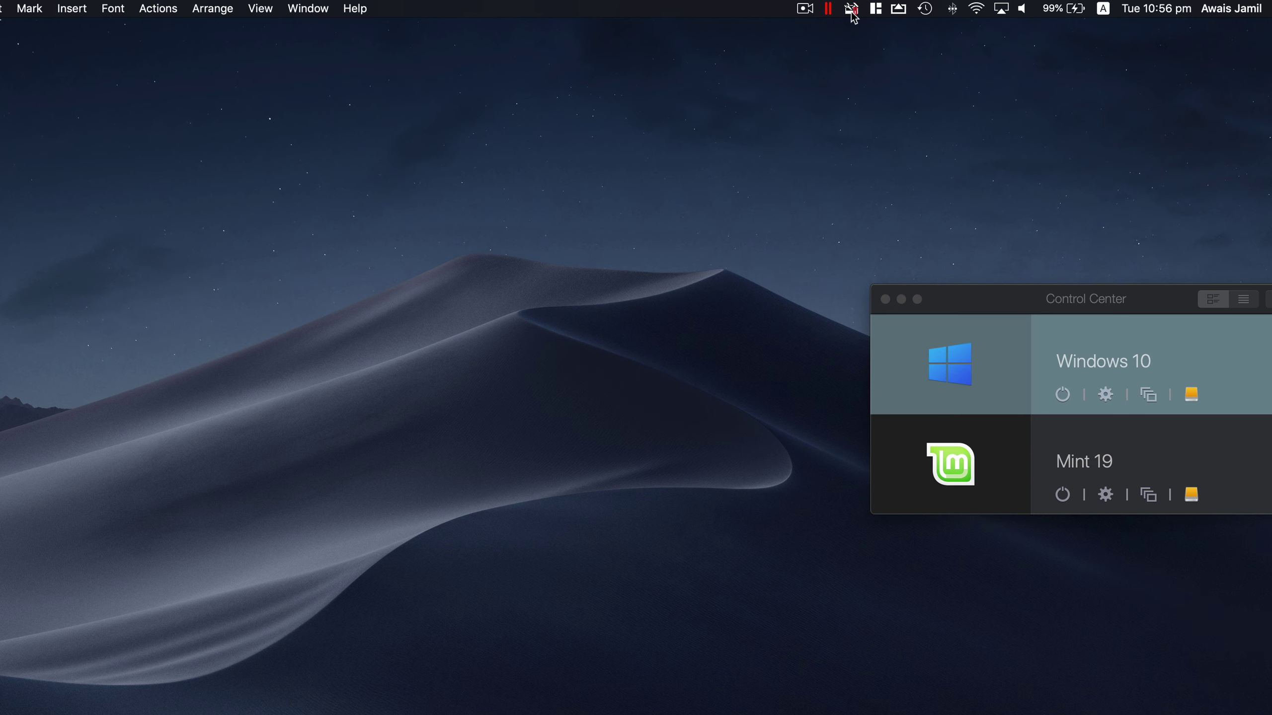
Step: Run Clean Drive from the Toolbox and delete the 0.83 GB of cache files it finds
left_click(851, 9)
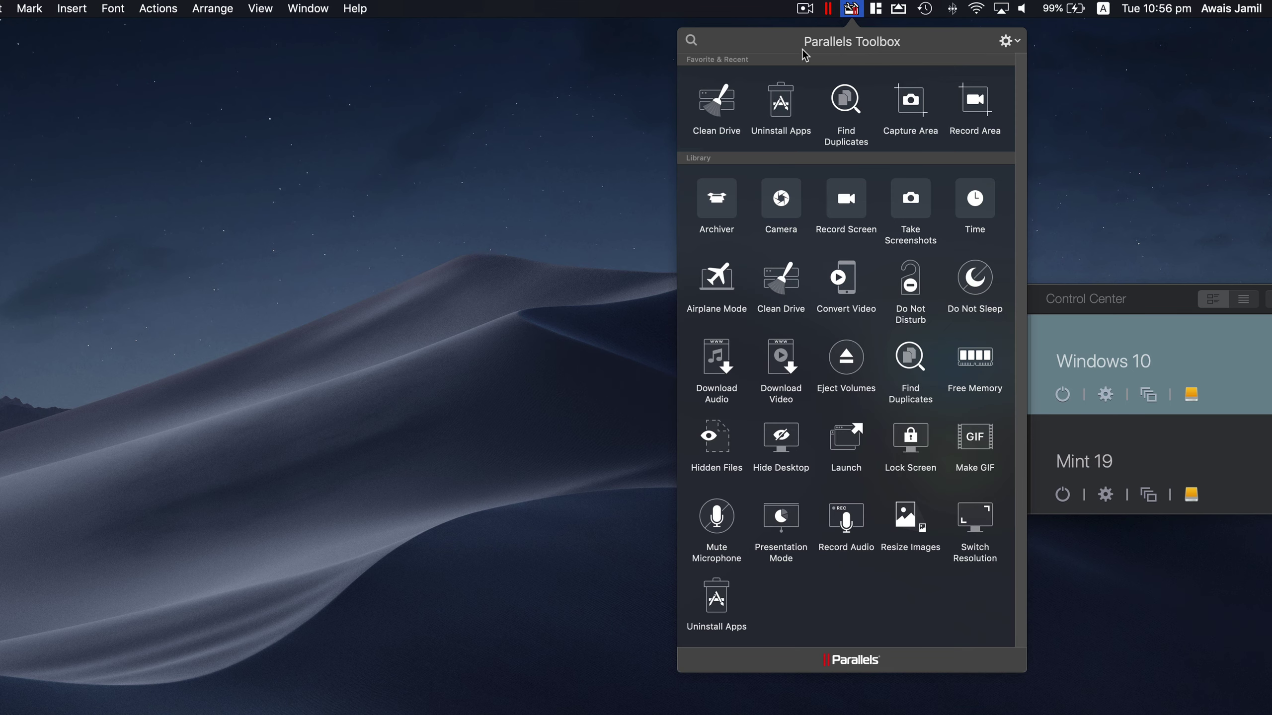
left_click(724, 97)
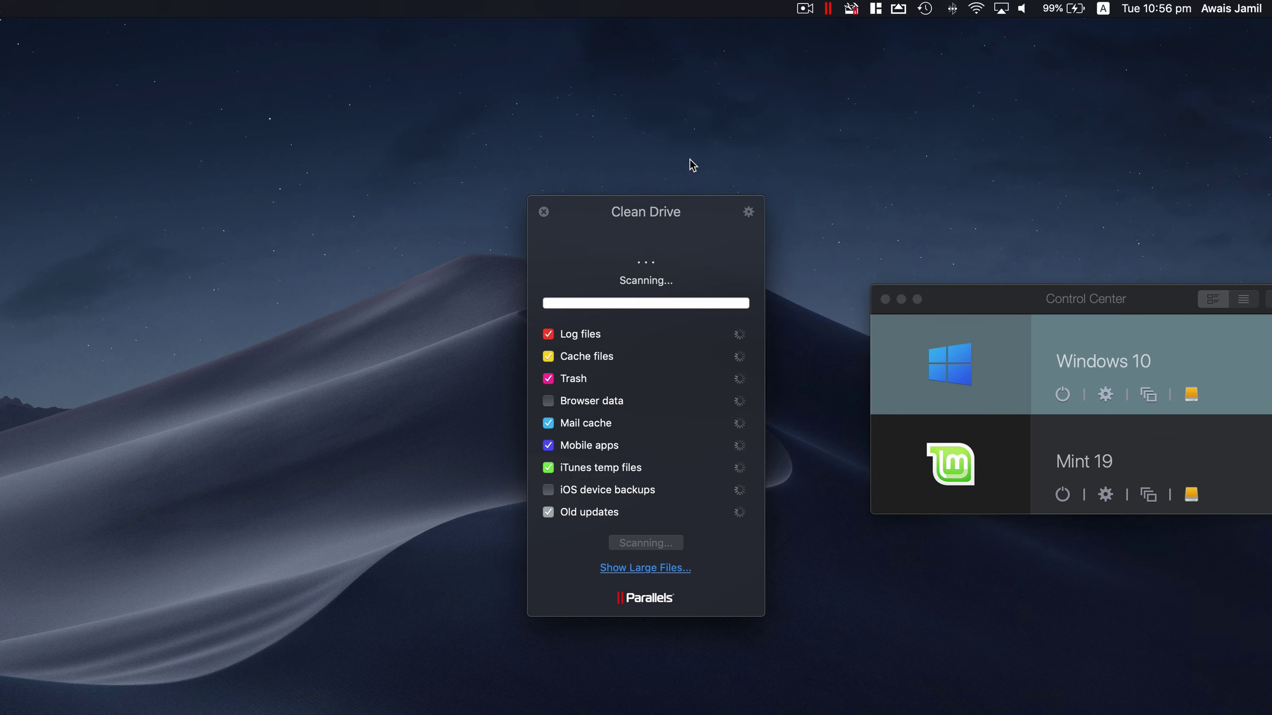
left_click_drag(664, 220, 595, 145)
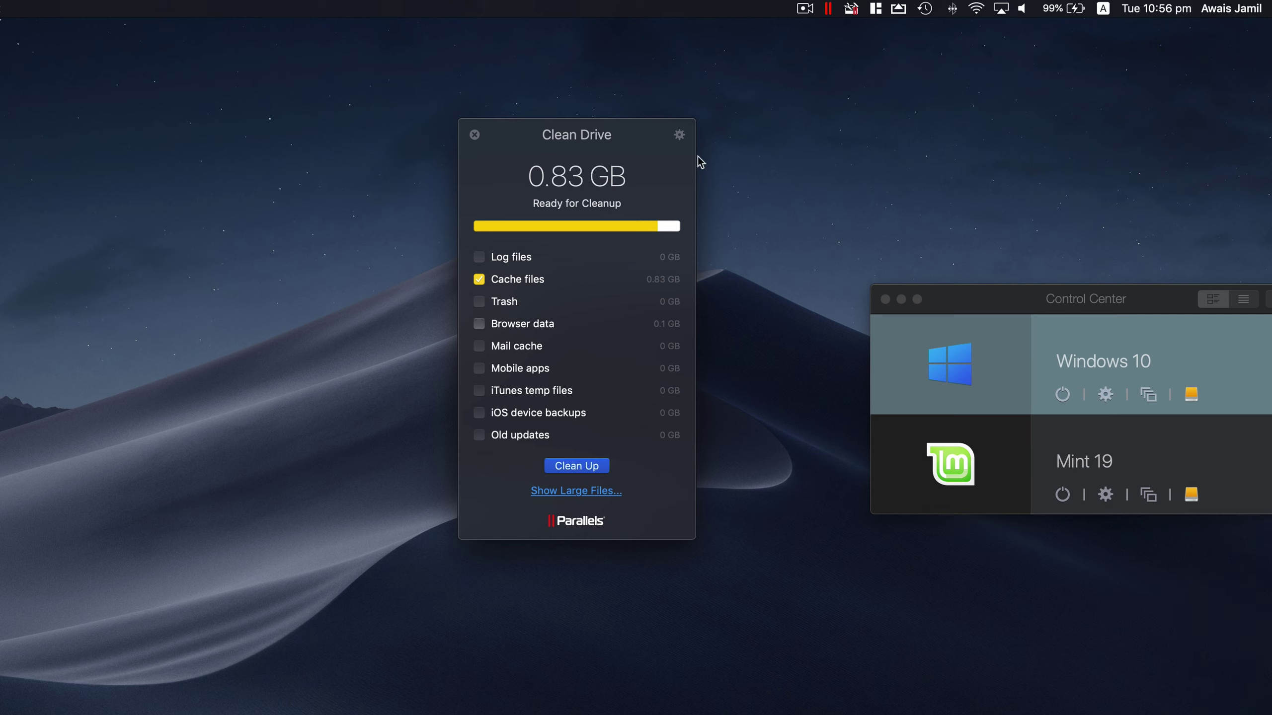
left_click_drag(636, 138, 611, 142)
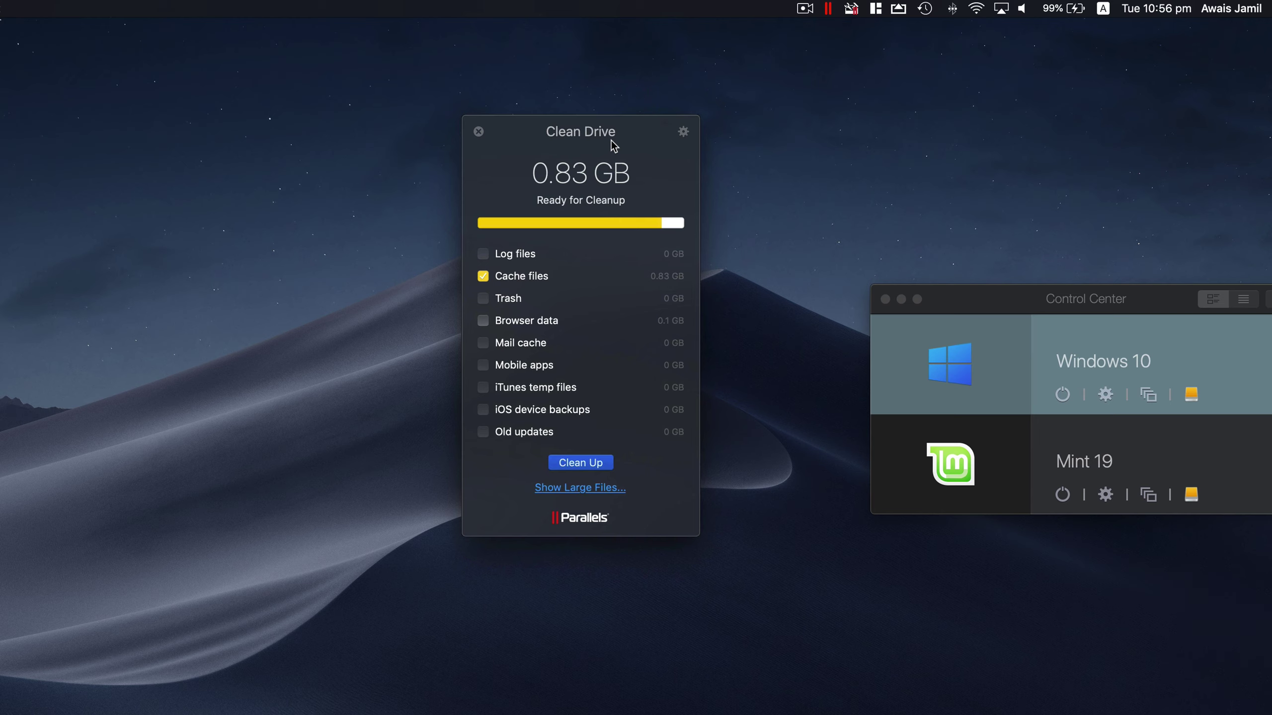
left_click(591, 465)
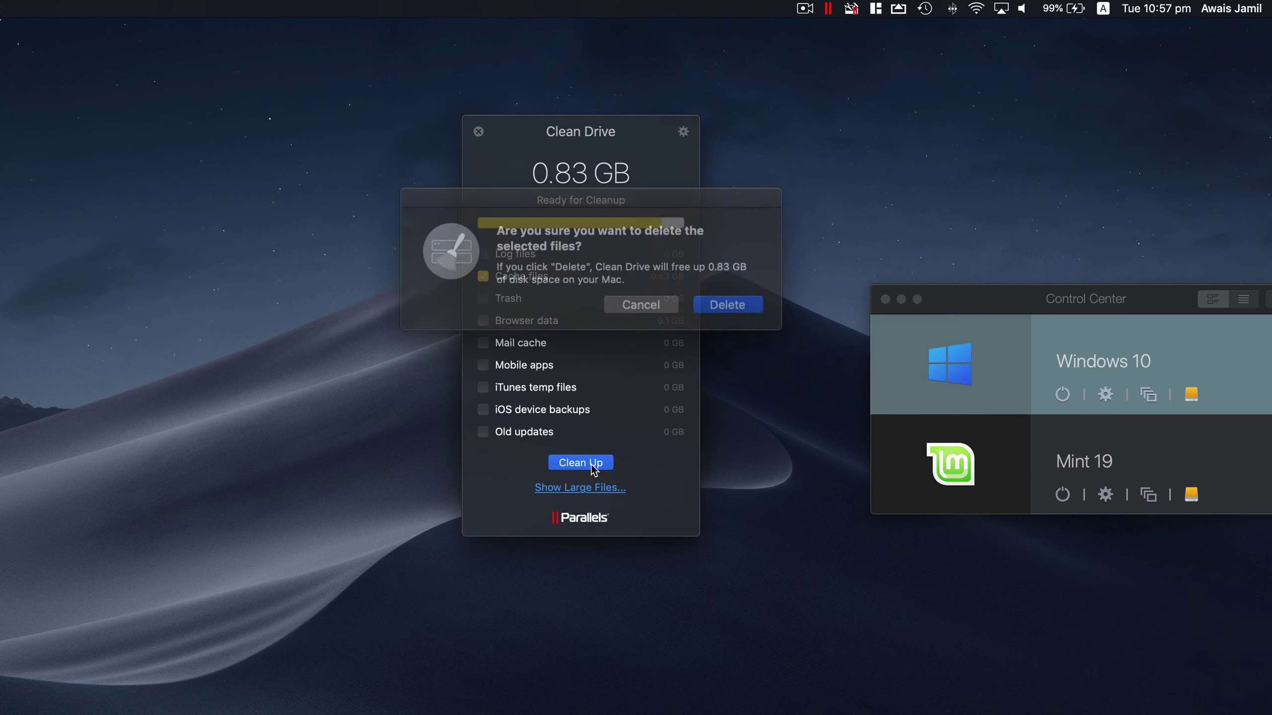
left_click(713, 303)
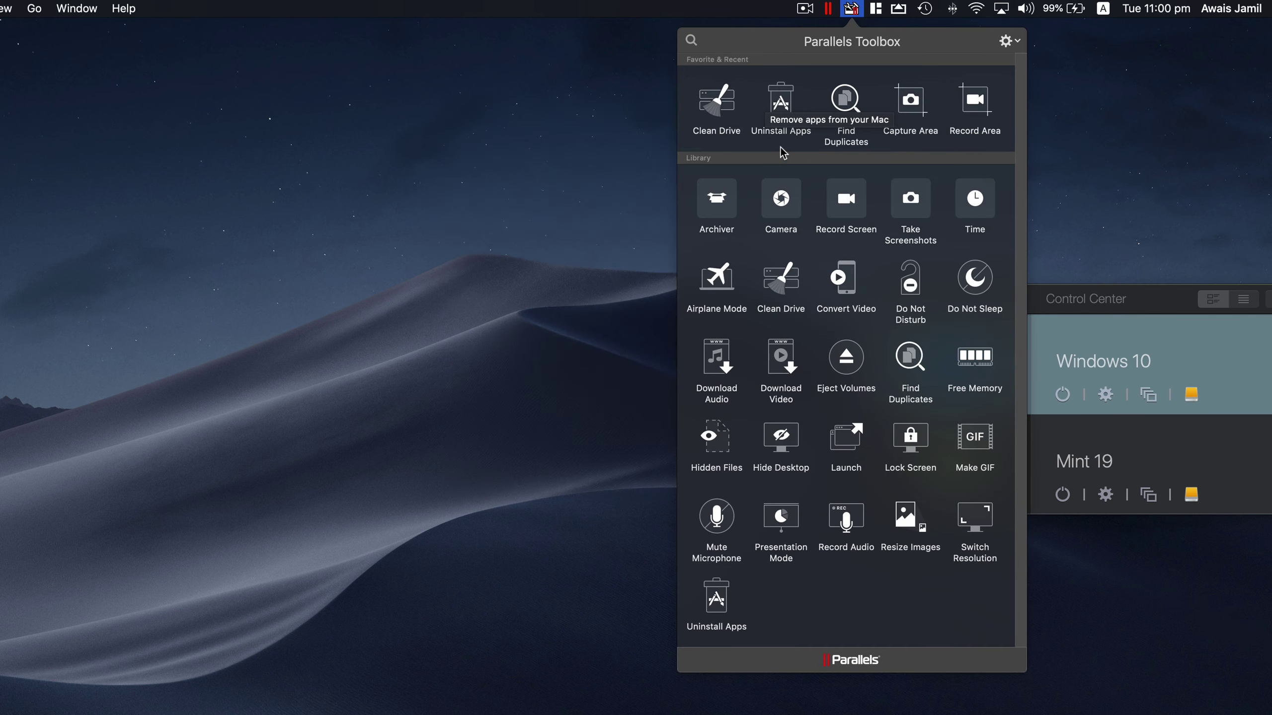
Step: Launch Uninstall Apps and enlarge its window to list more apps
left_click(781, 115)
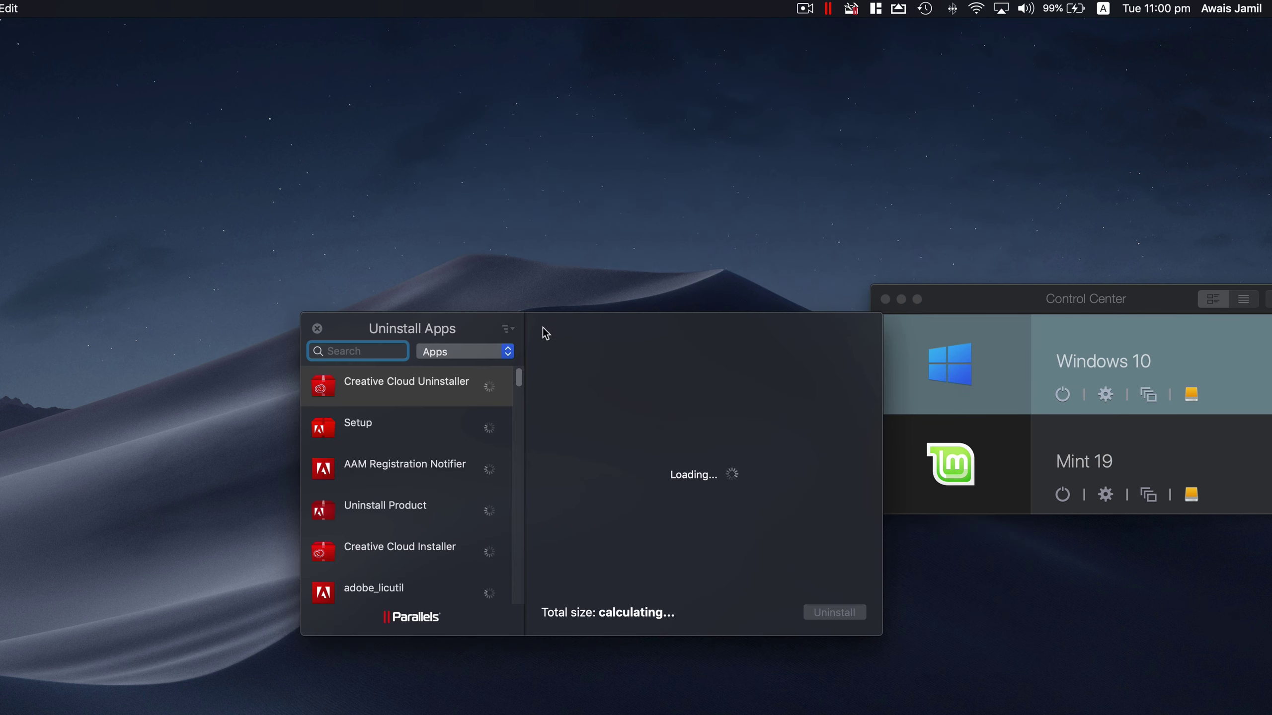
left_click_drag(541, 329, 361, 106)
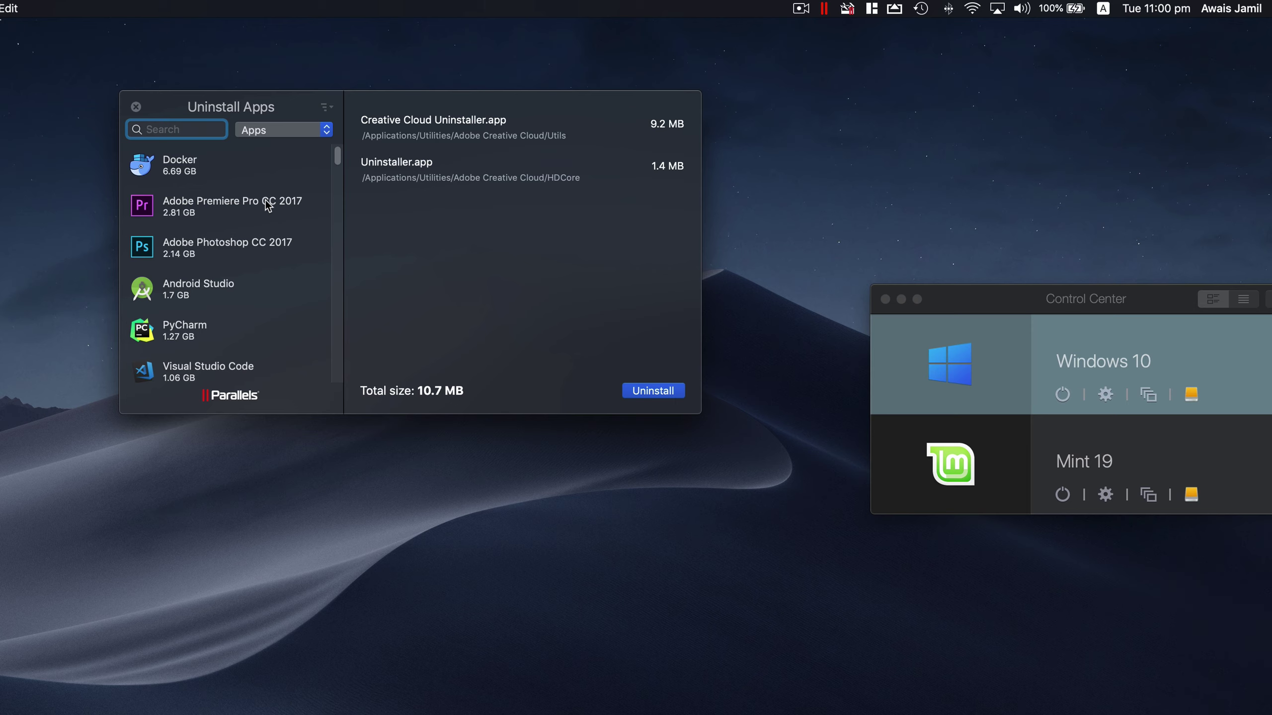
left_click_drag(700, 417, 1072, 714)
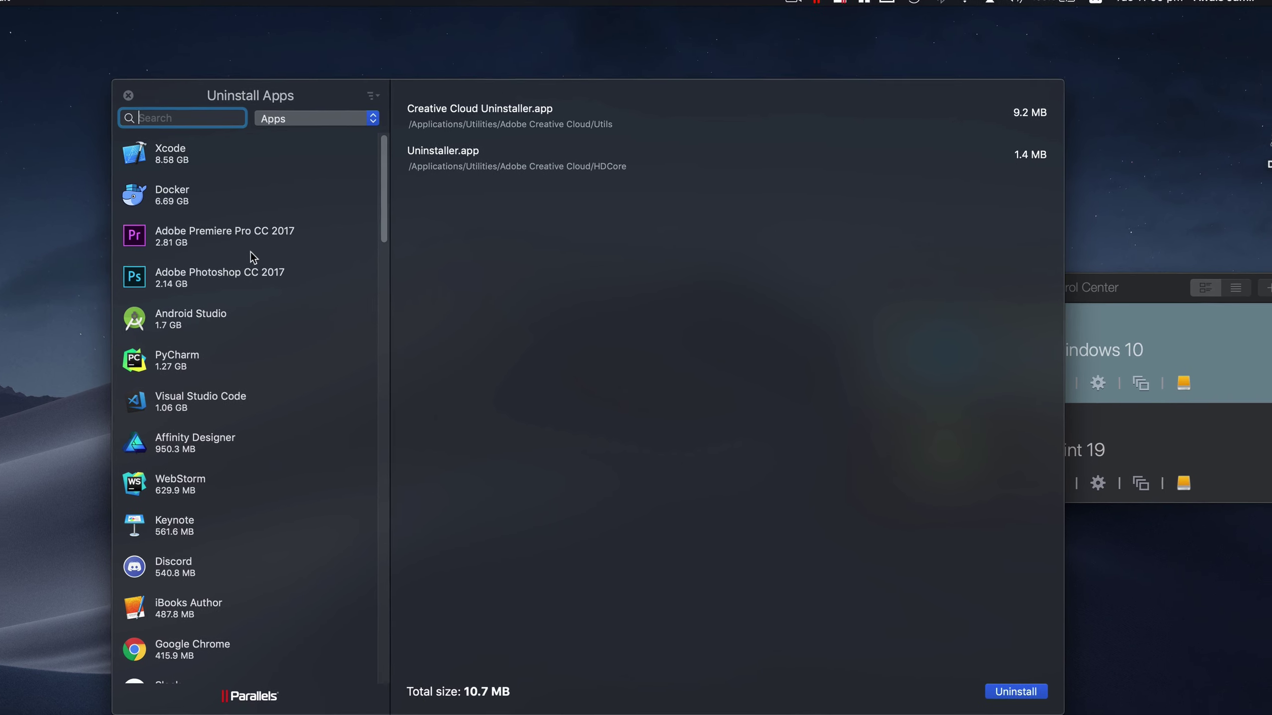
Step: Inspect the files of Premiere Pro, Photoshop and Android Studio, then close without uninstalling
left_click(175, 254)
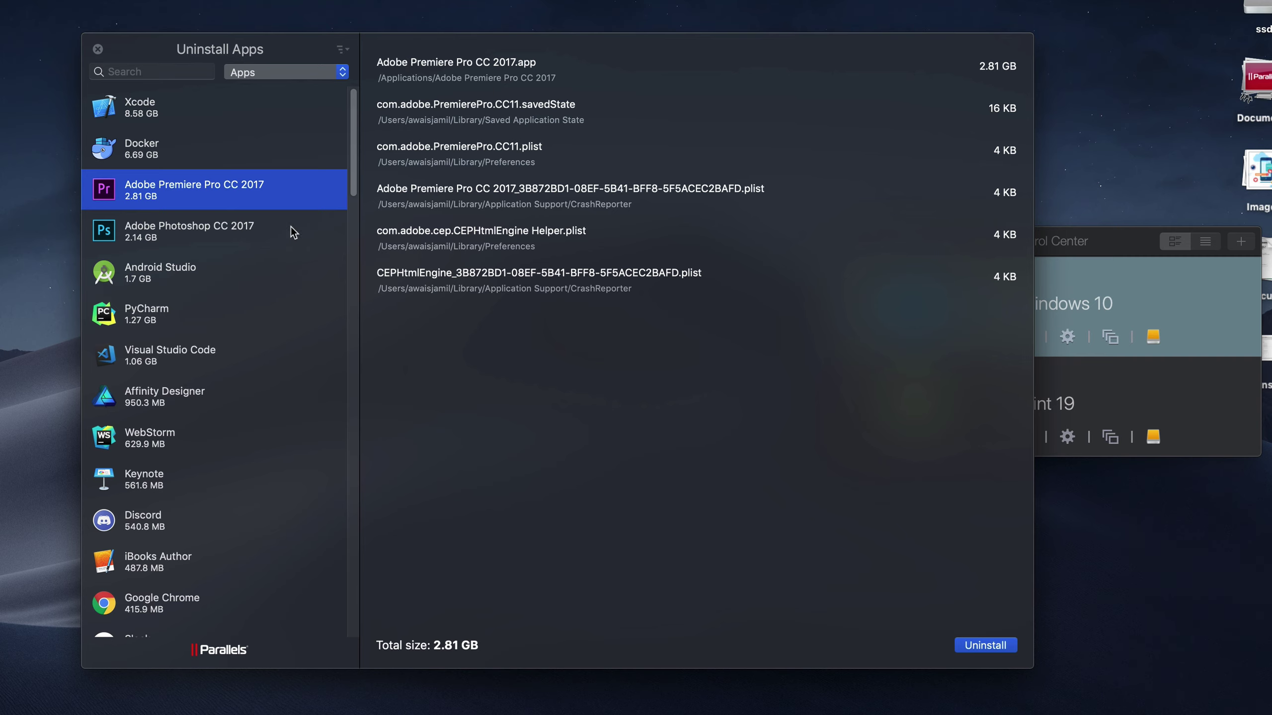
left_click(195, 246)
left_click(172, 280)
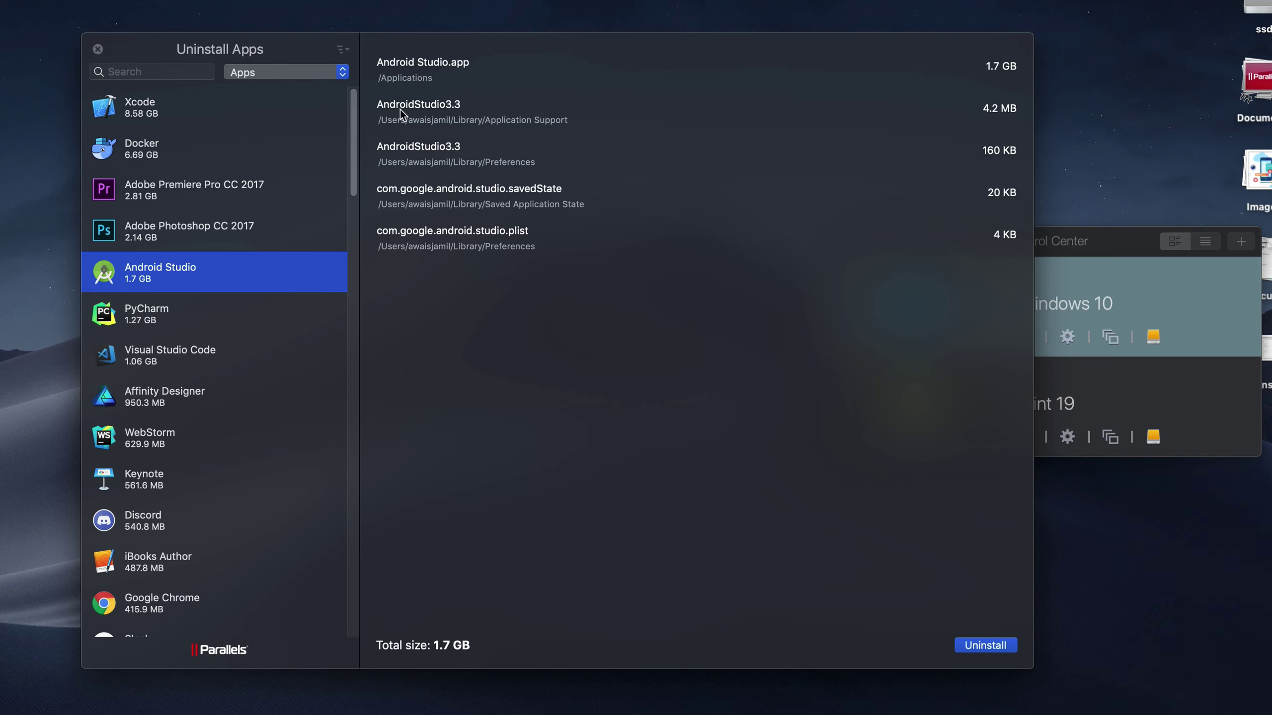
scroll(168, 336, "down", 15)
scroll(175, 351, "down", 15)
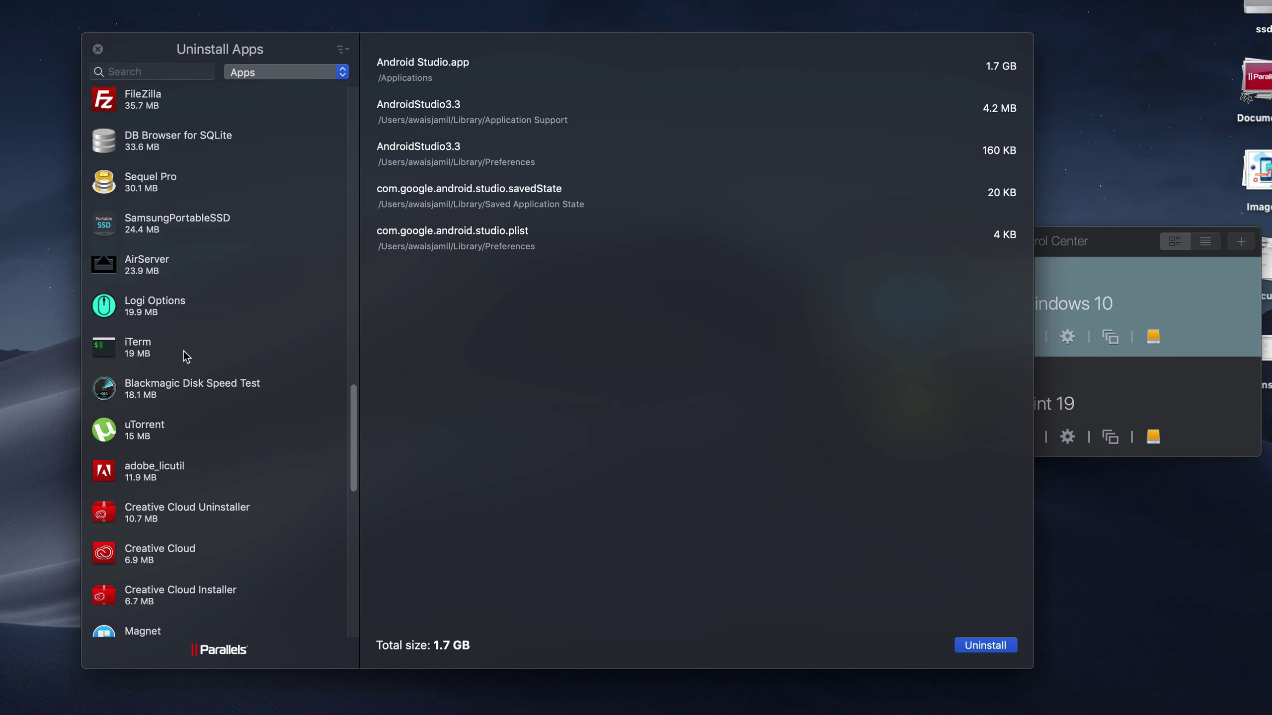
scroll(199, 366, "down", 4)
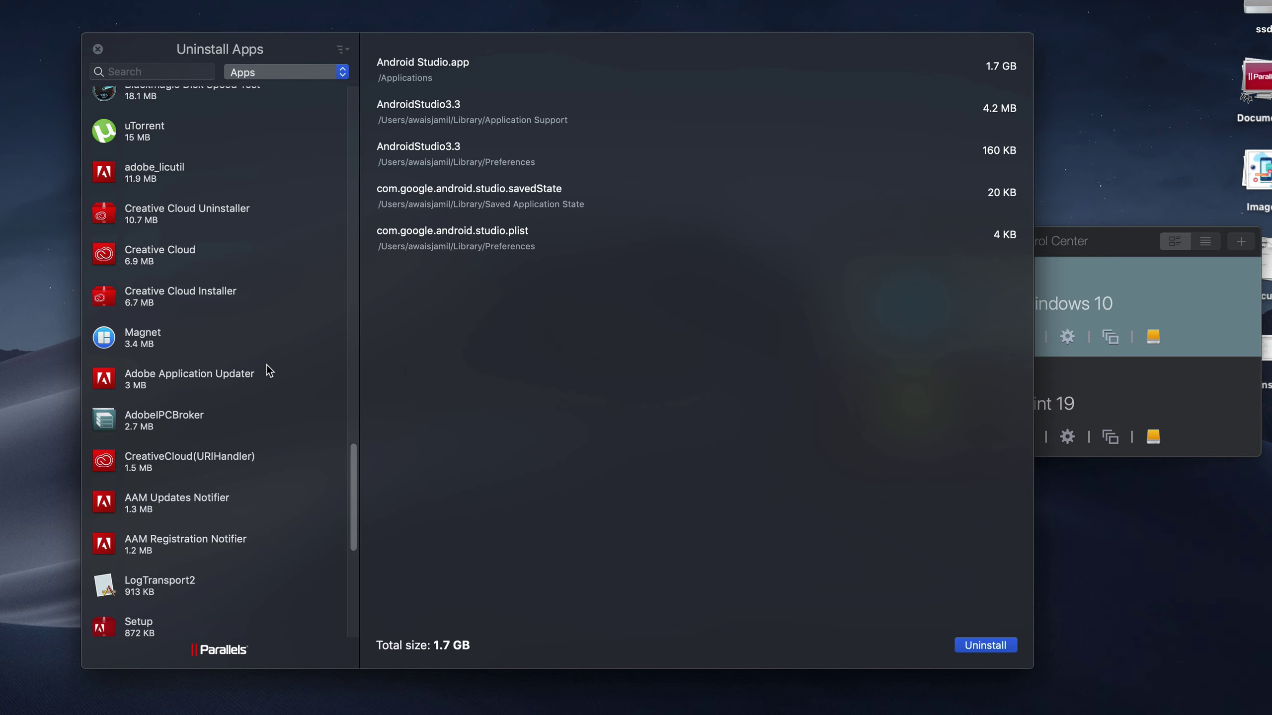
left_click_drag(228, 49, 226, 45)
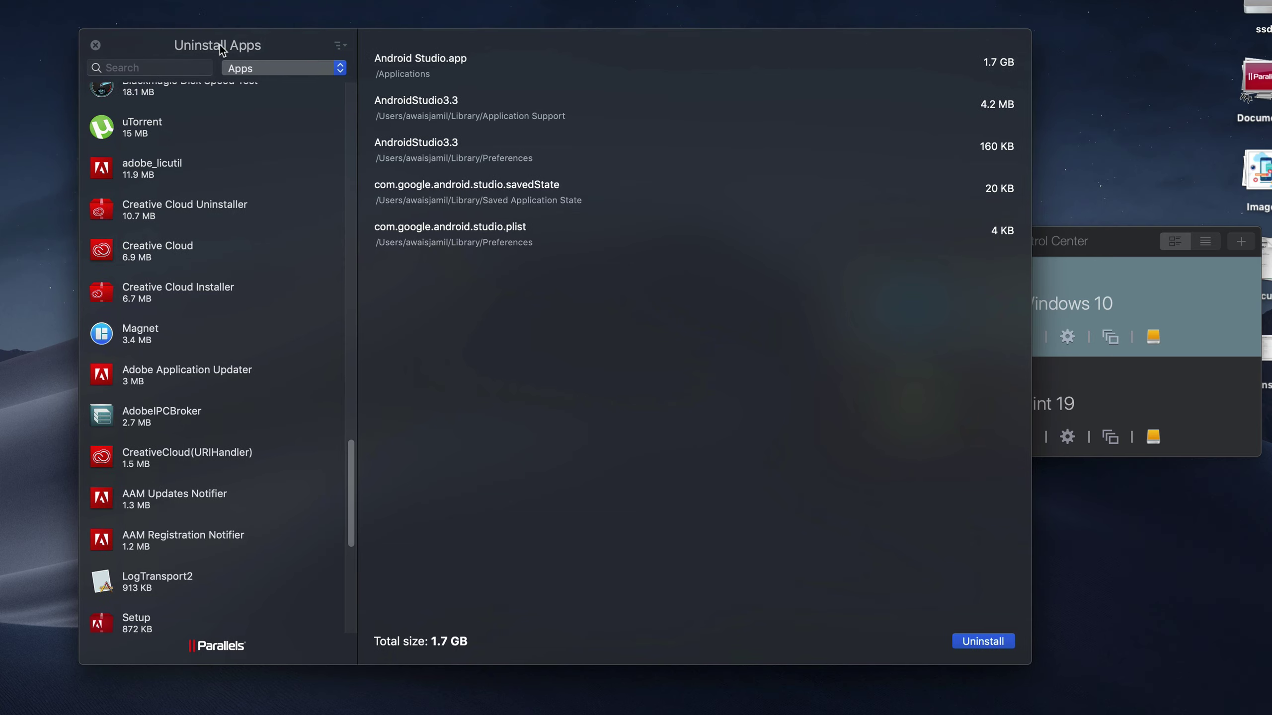
left_click(93, 46)
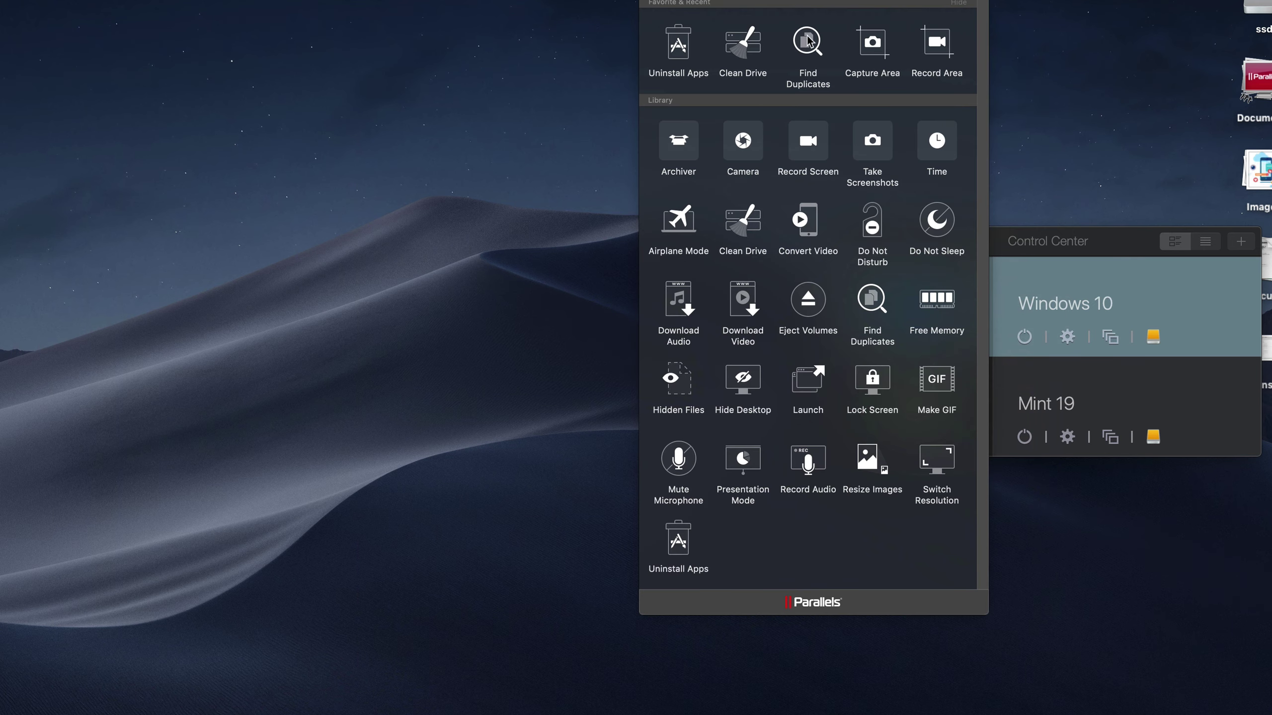
Step: Scan the Courses folder from the ssd drive with Find Duplicates
left_click(809, 43)
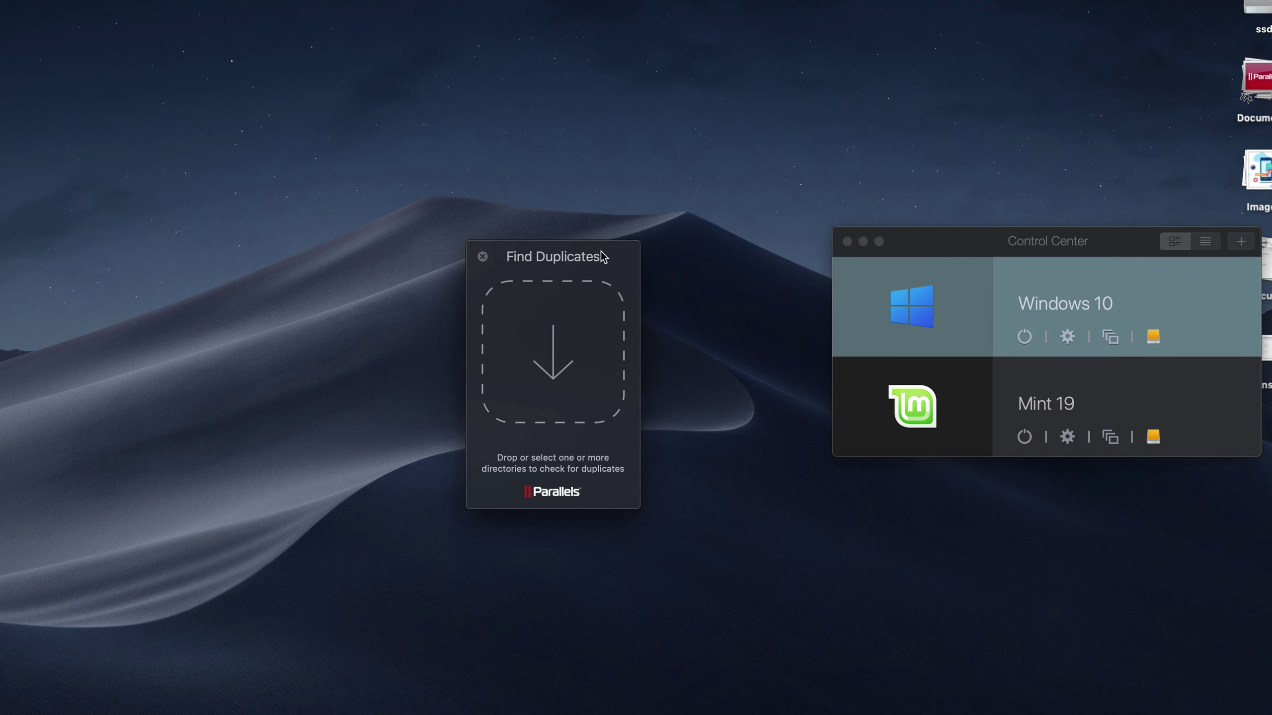
left_click_drag(600, 255, 571, 154)
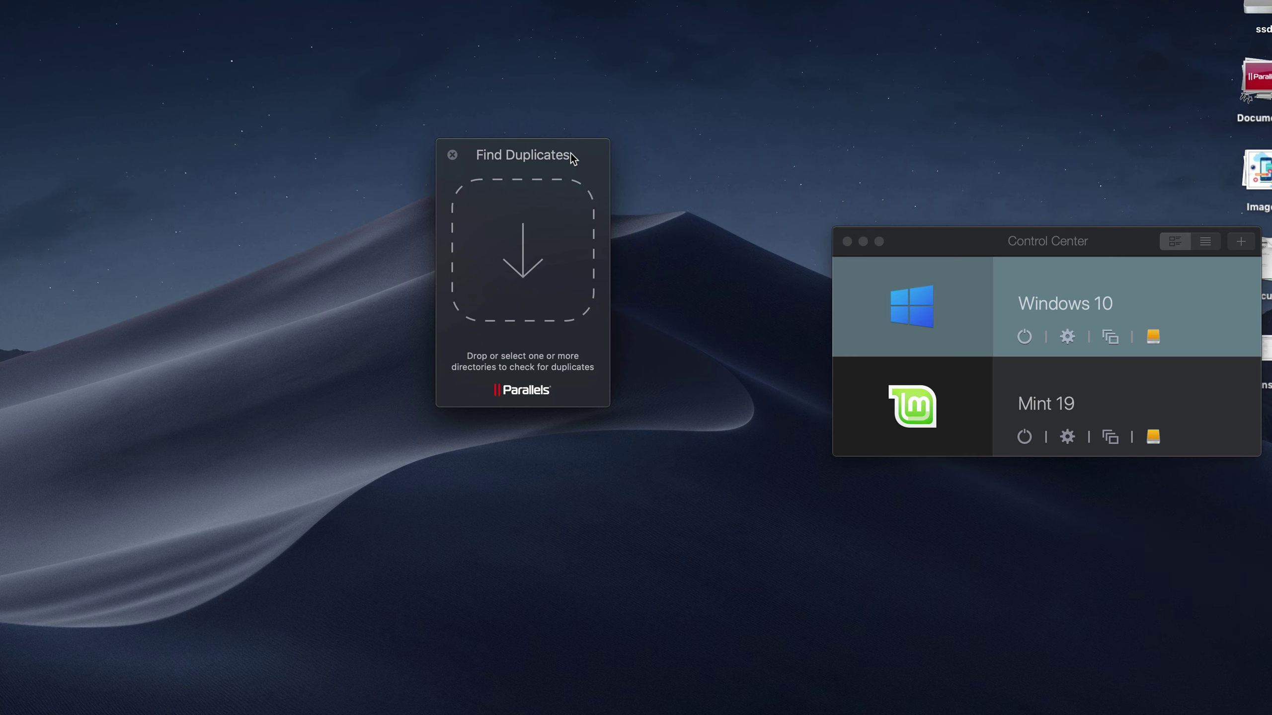
left_click_drag(573, 157, 178, 51)
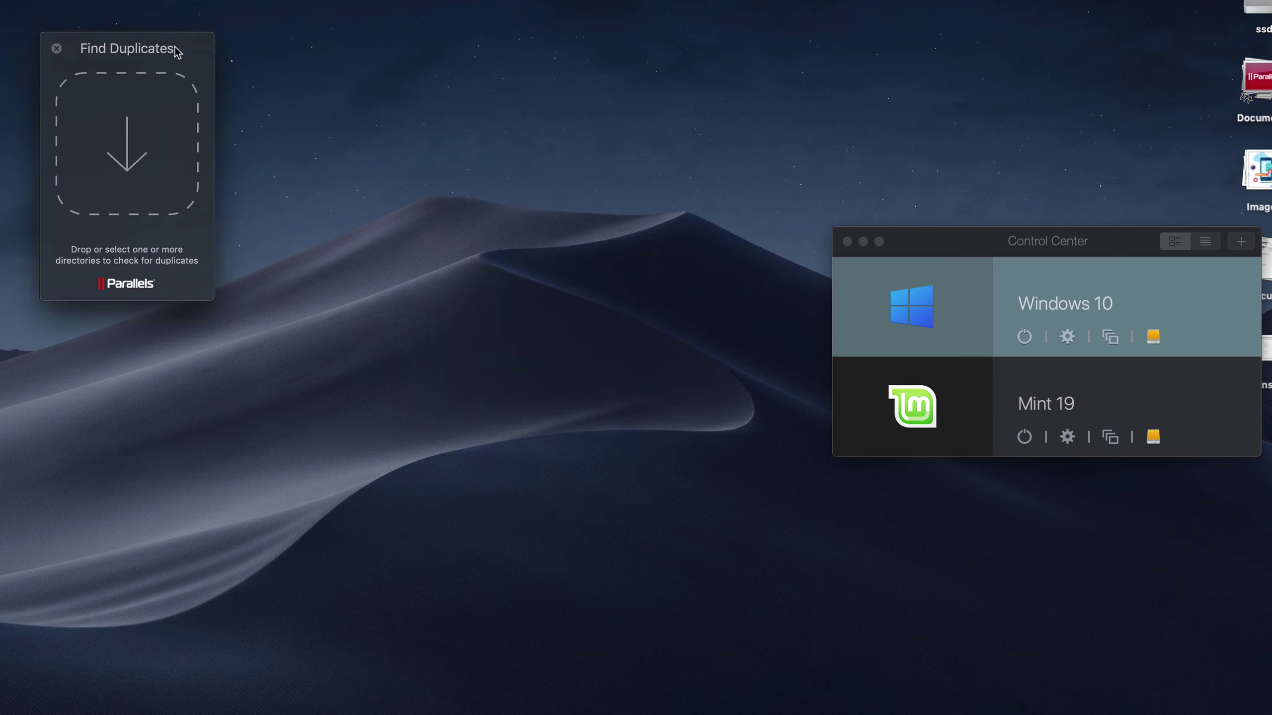
left_click(1262, 5)
double_click(1262, 5)
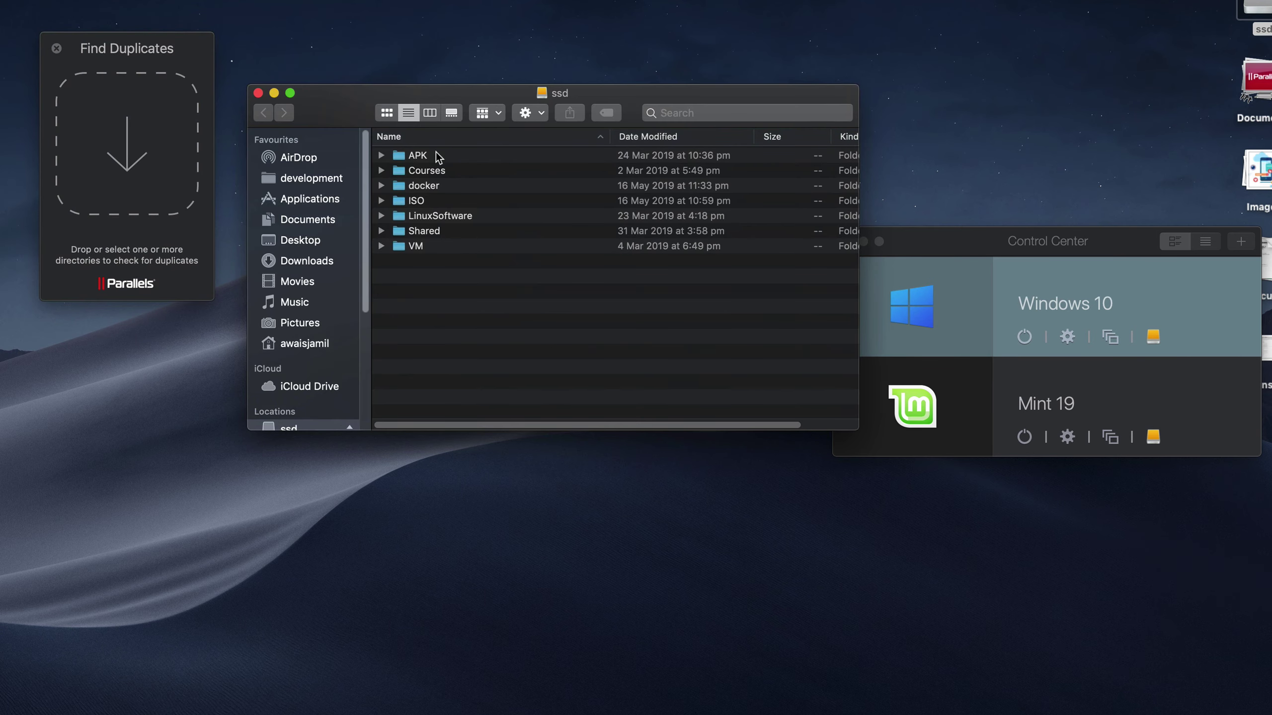
left_click_drag(473, 95, 884, 101)
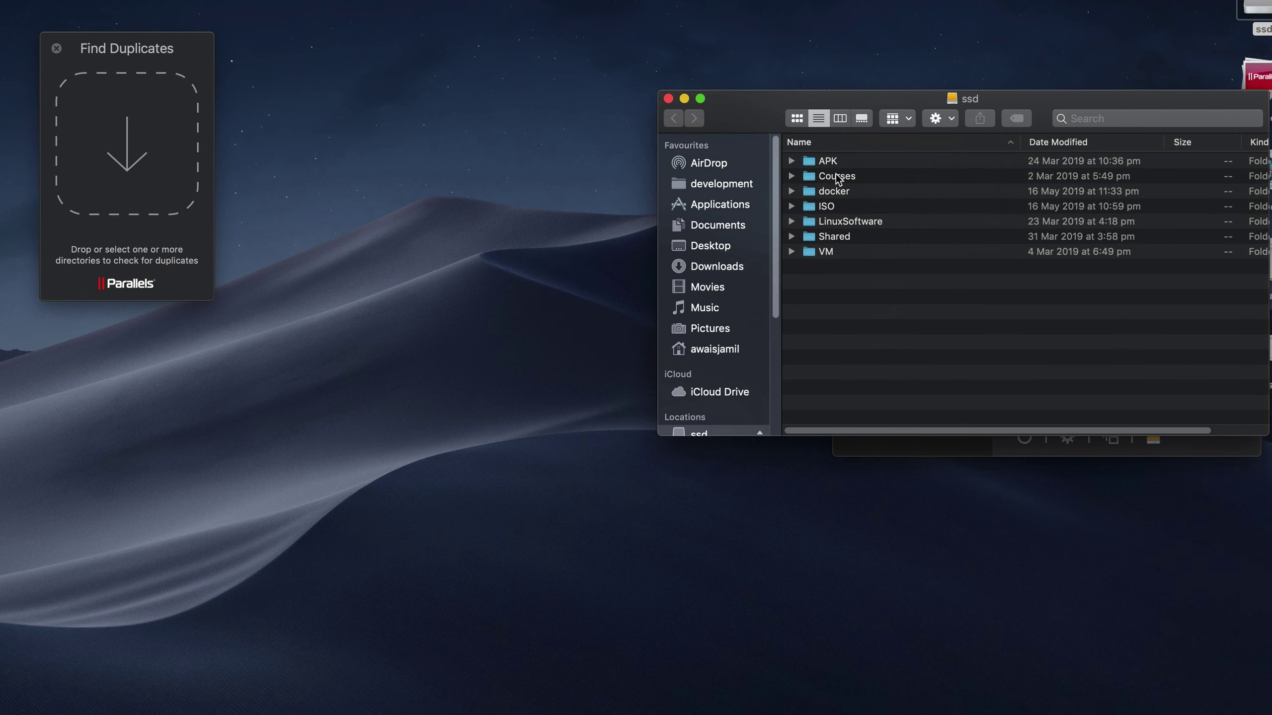
left_click_drag(824, 175, 126, 130)
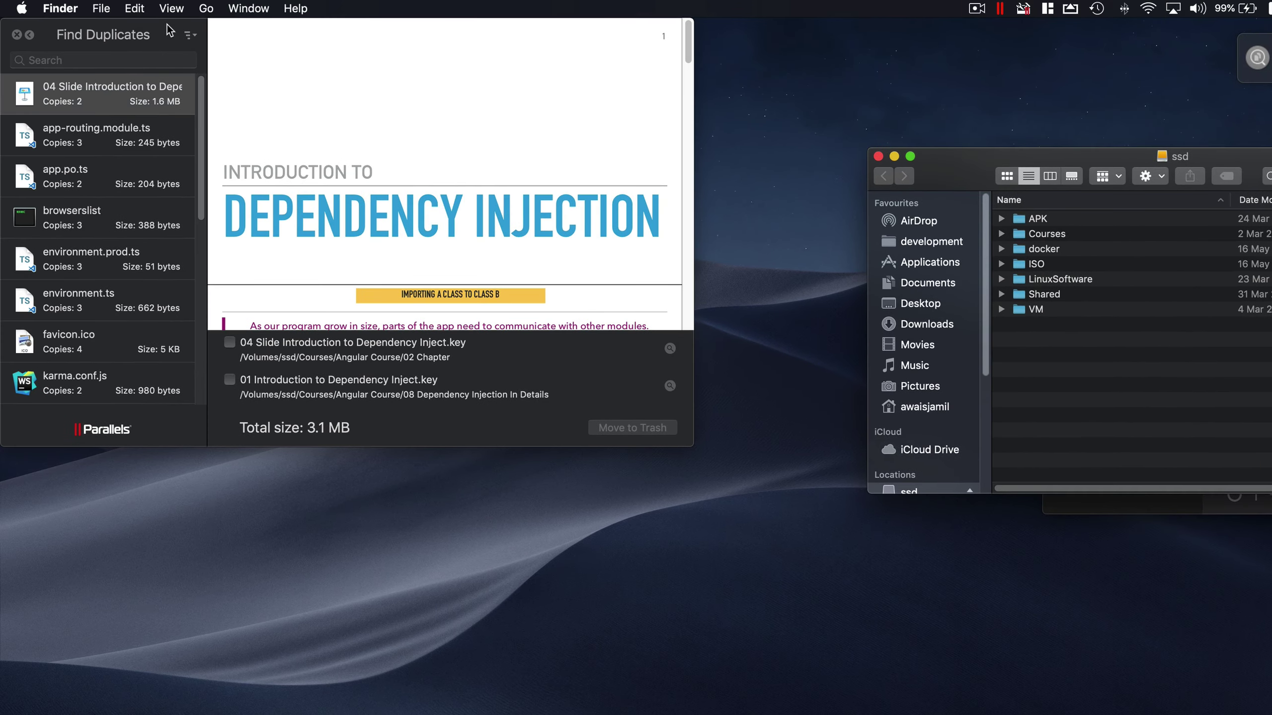
Step: Review the duplicate results, close Find Duplicates and bring the Toolbox panel back
left_click_drag(168, 25, 274, 64)
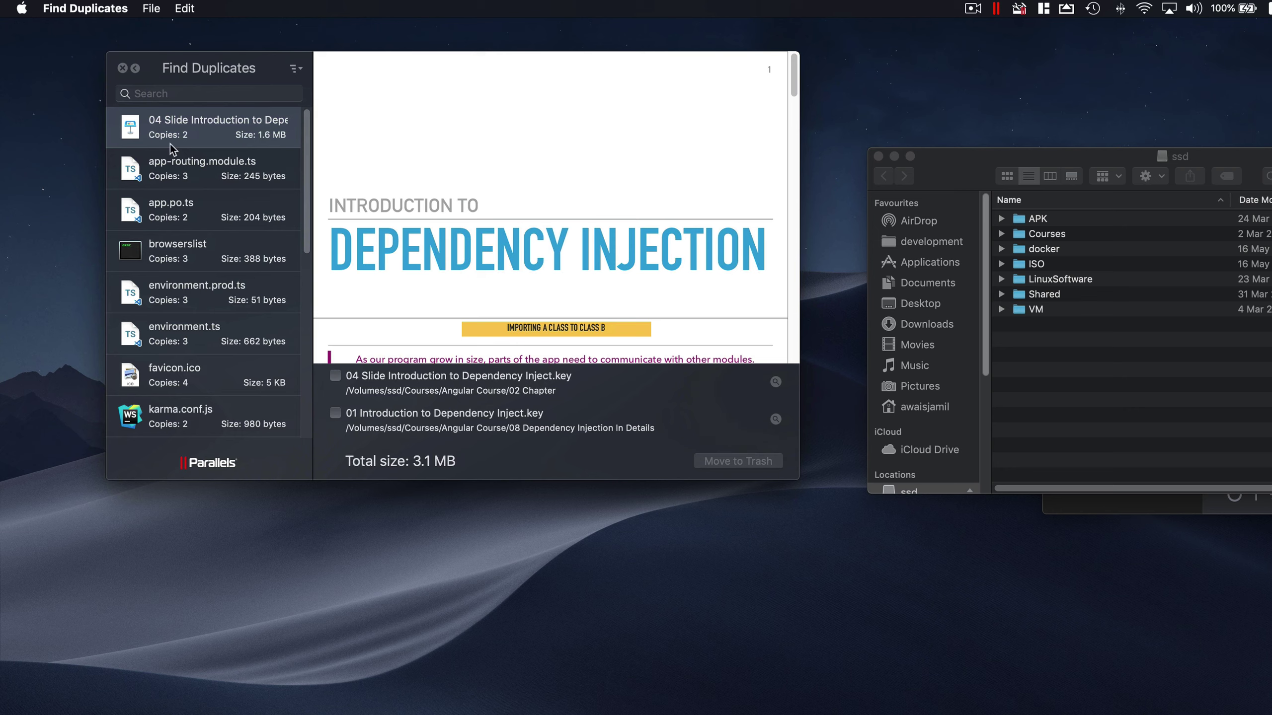
scroll(198, 243, "down", 15)
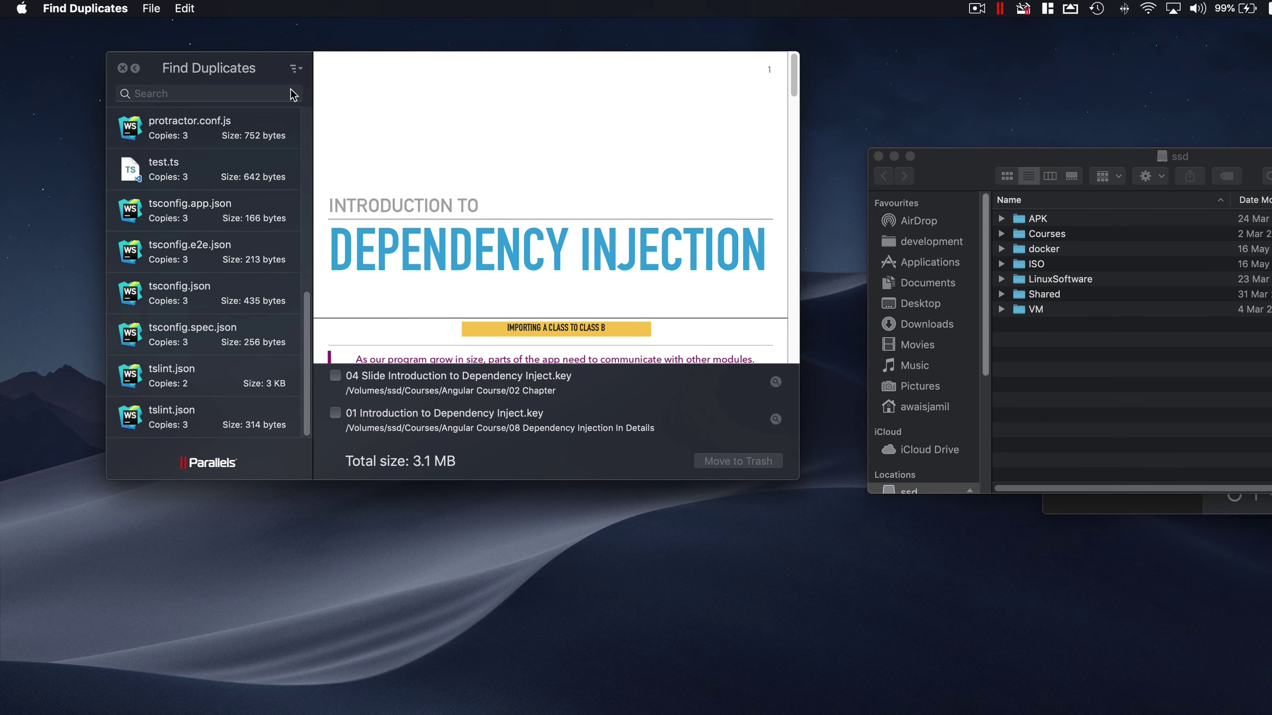
left_click_drag(258, 66, 289, 70)
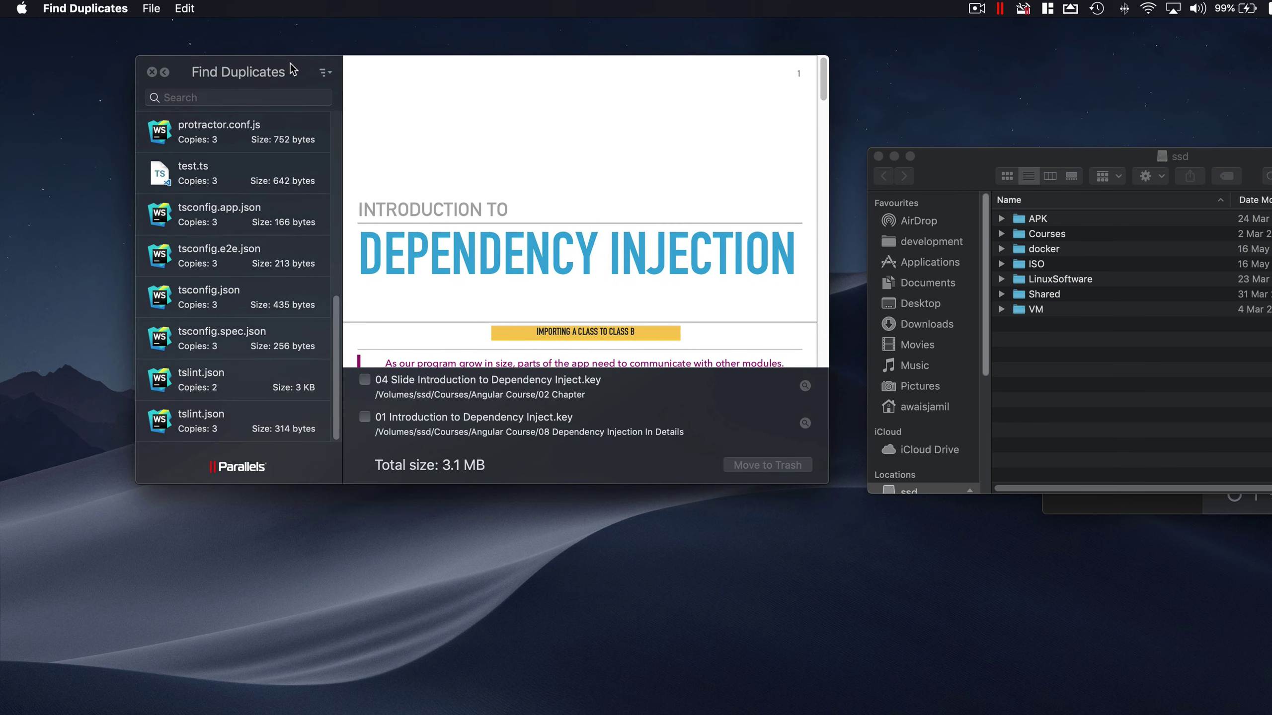
left_click(151, 72)
left_click(1024, 8)
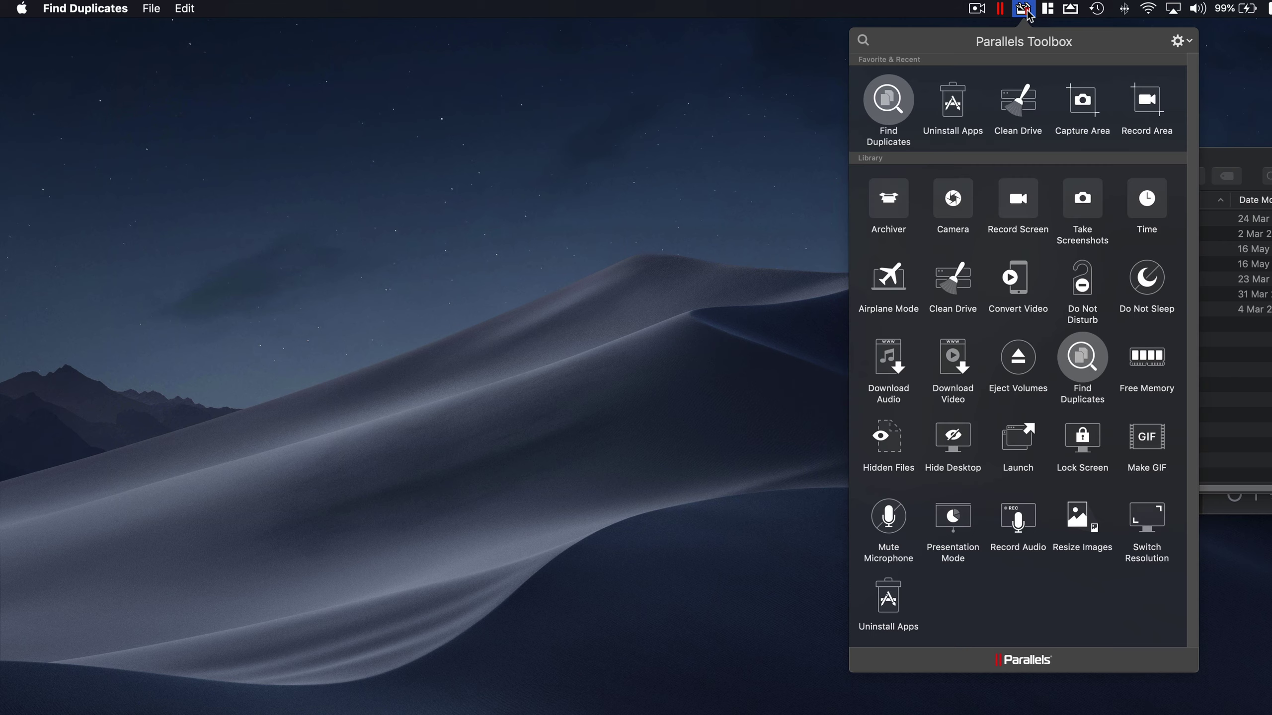
Step: Take a Capture Area screenshot of a large region of the screen
left_click(1091, 107)
mouse_move(410, 134)
left_mouse_down()
mouse_move(1191, 560)
mouse_move(1134, 670)
left_mouse_up()
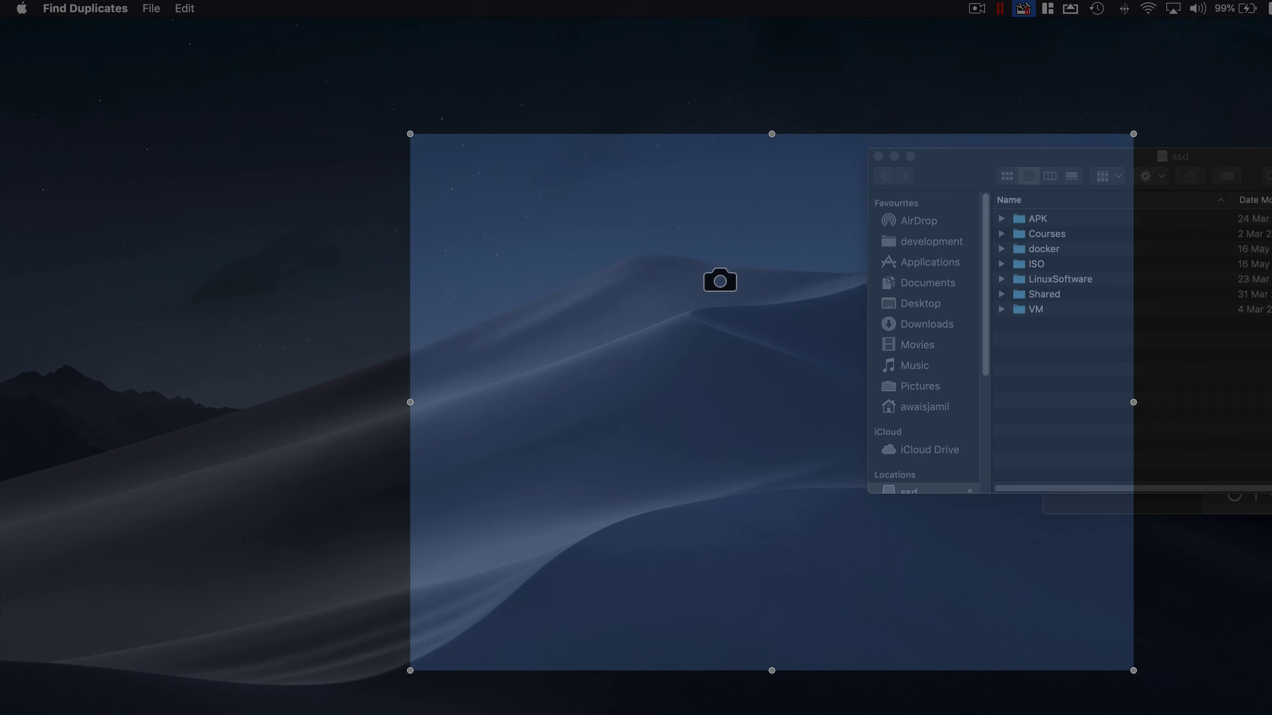
left_click(719, 282)
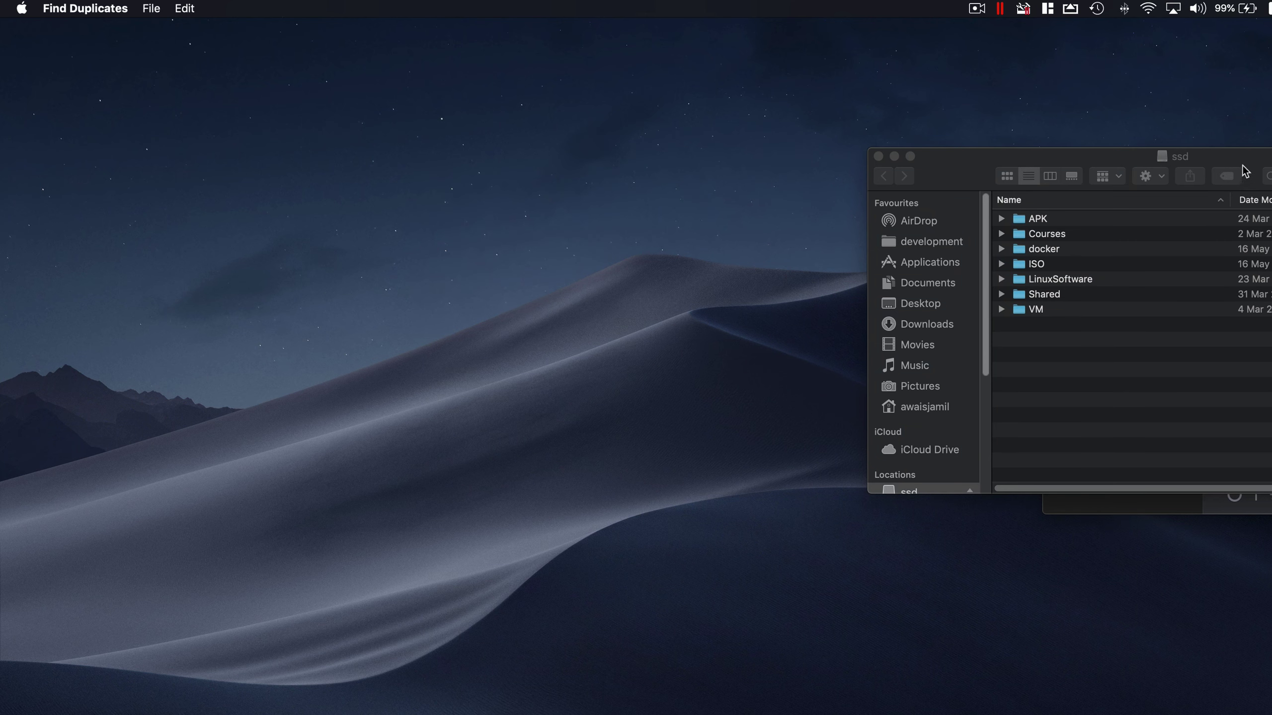
left_click_drag(1246, 167, 1243, 229)
Step: Start Record Area, cancel the selection with Esc, and reopen the Toolbox panel
left_click(1024, 10)
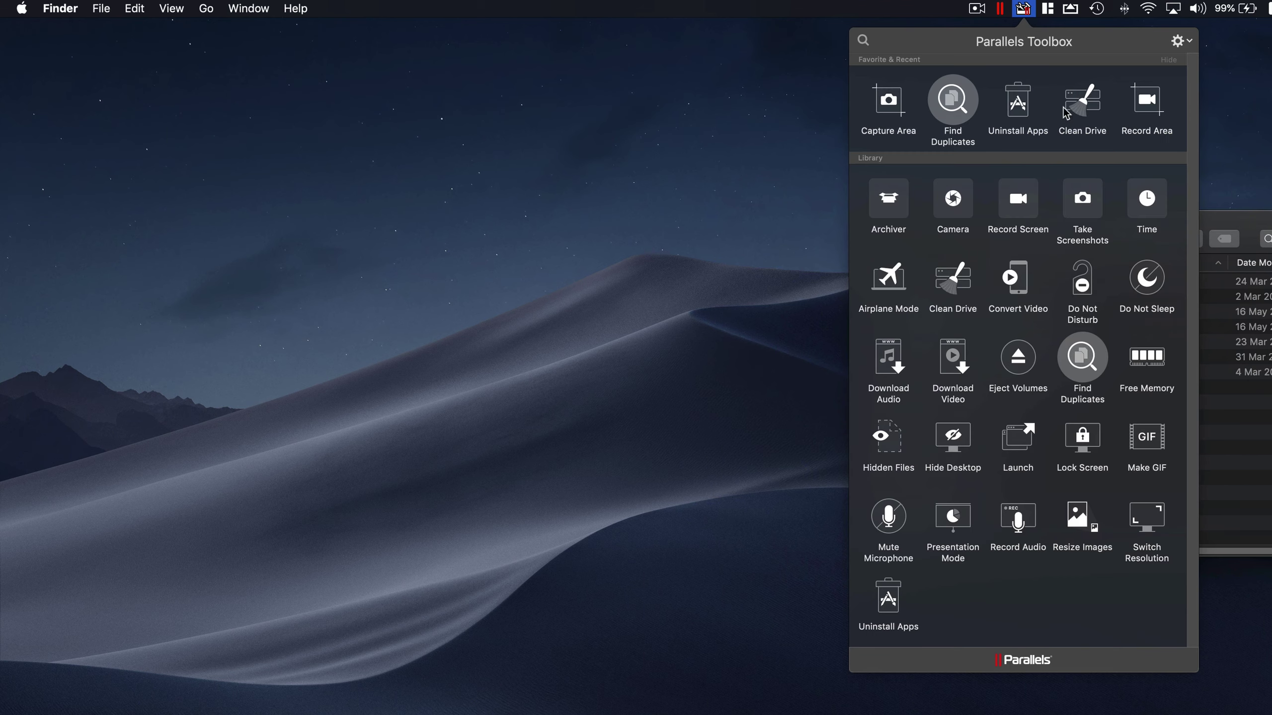
left_click(1148, 113)
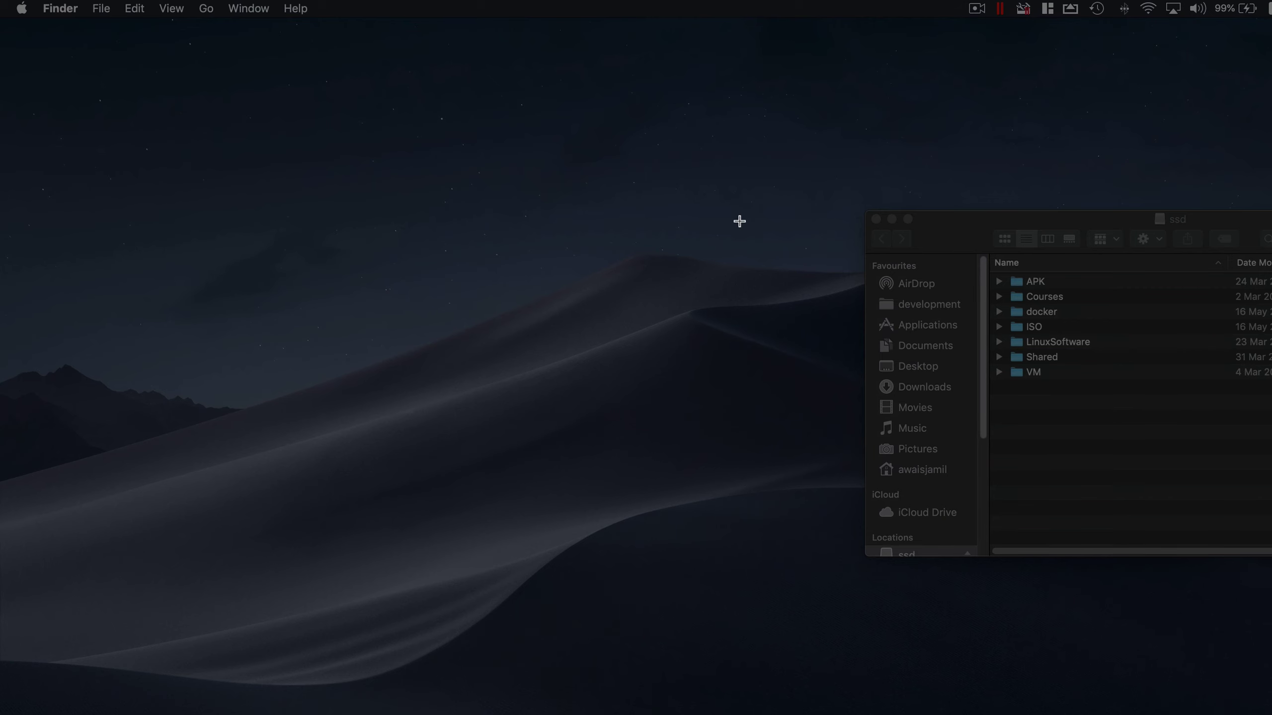
key("Escape")
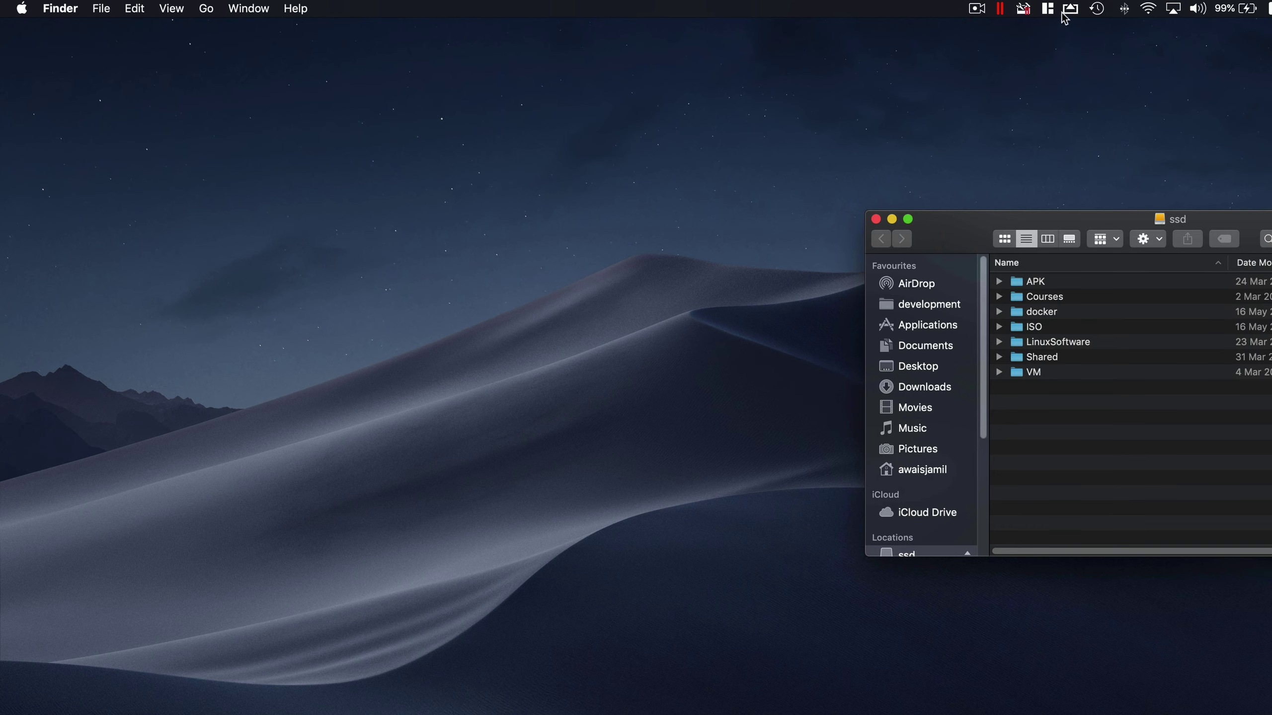
left_click(1025, 10)
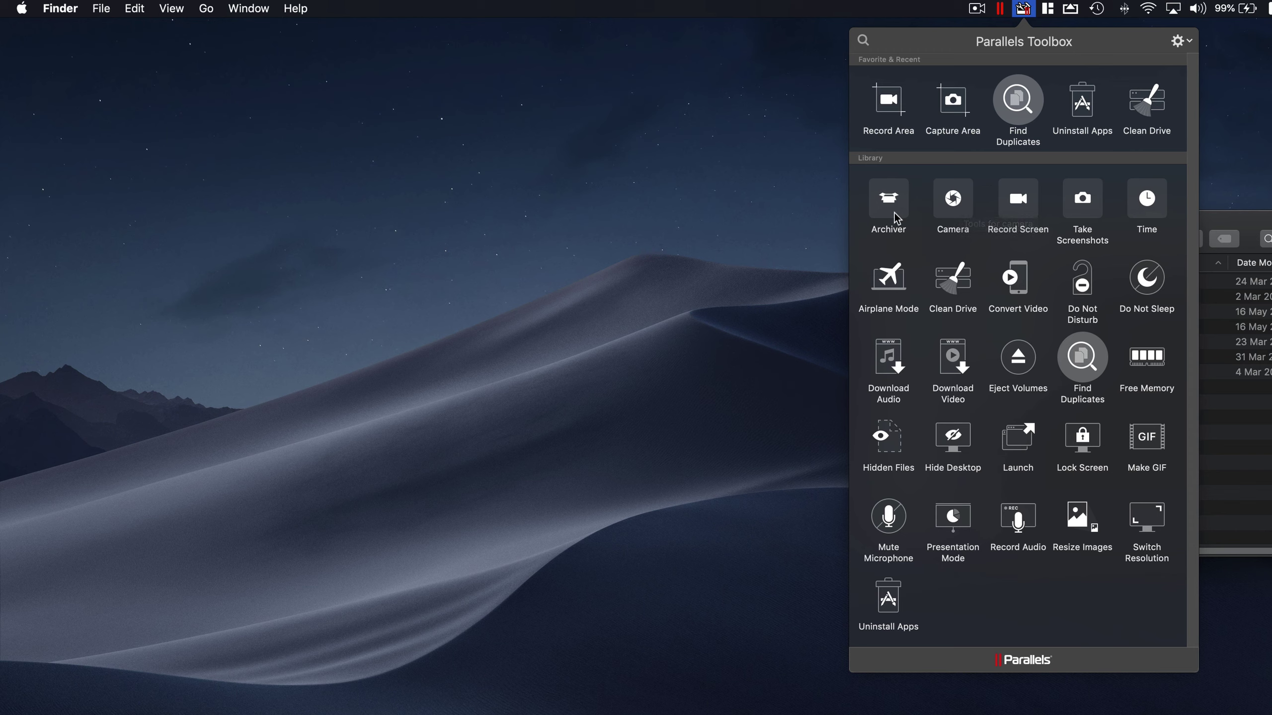
Step: Expand the Archiver group to reveal its Archive and Unarchive tools
left_click(881, 201)
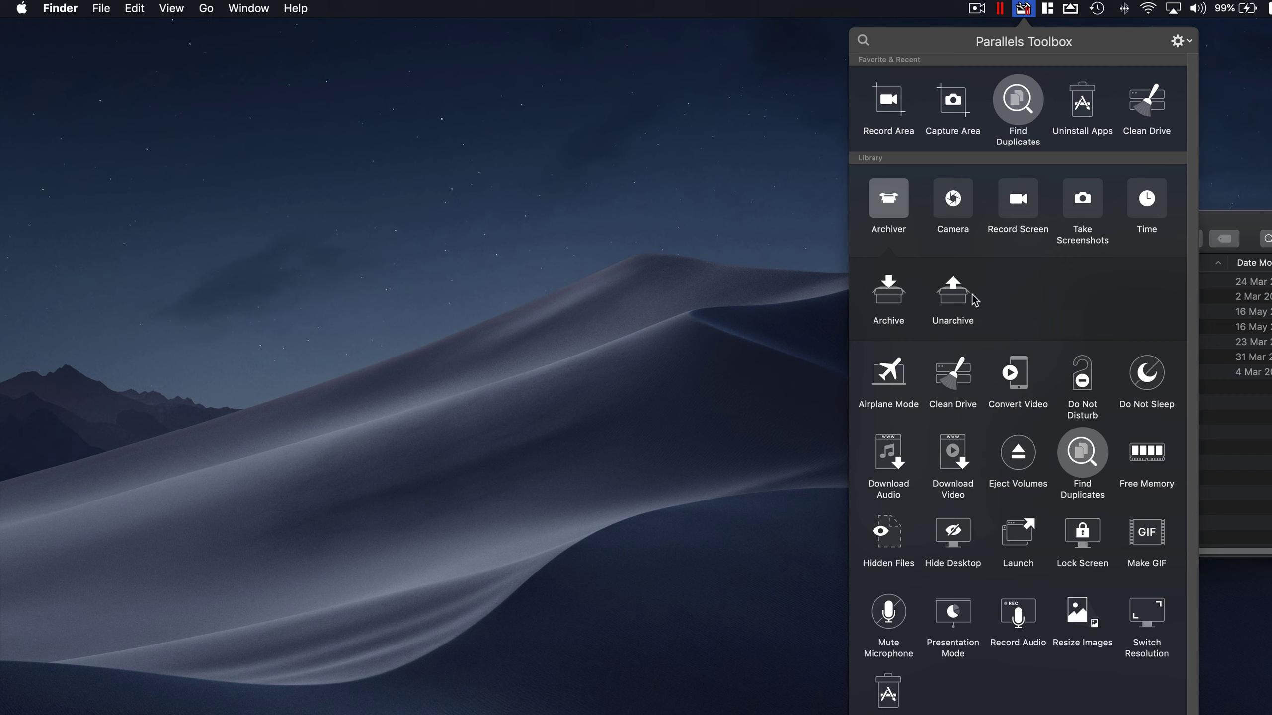
Step: Turn on Date Countdown from the Time group, then close it
left_click(1147, 199)
left_click(953, 291)
left_click_drag(777, 328, 147, 58)
left_click(147, 252)
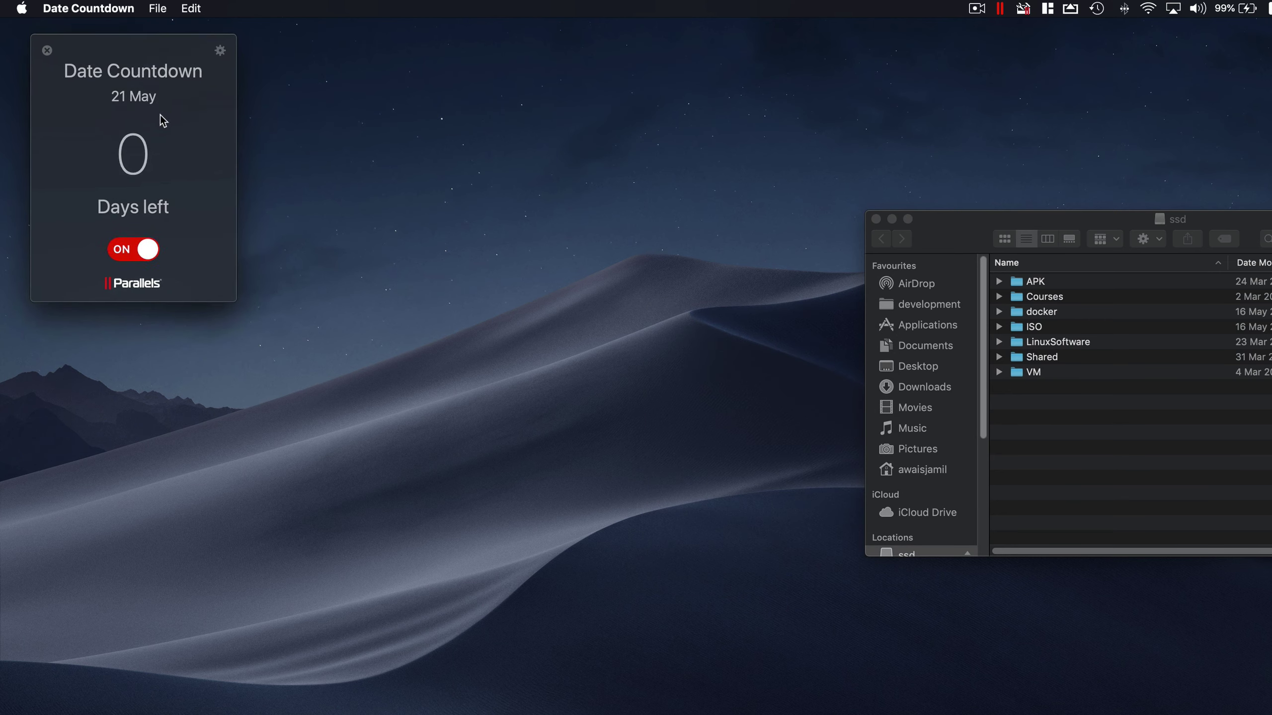
left_click(48, 51)
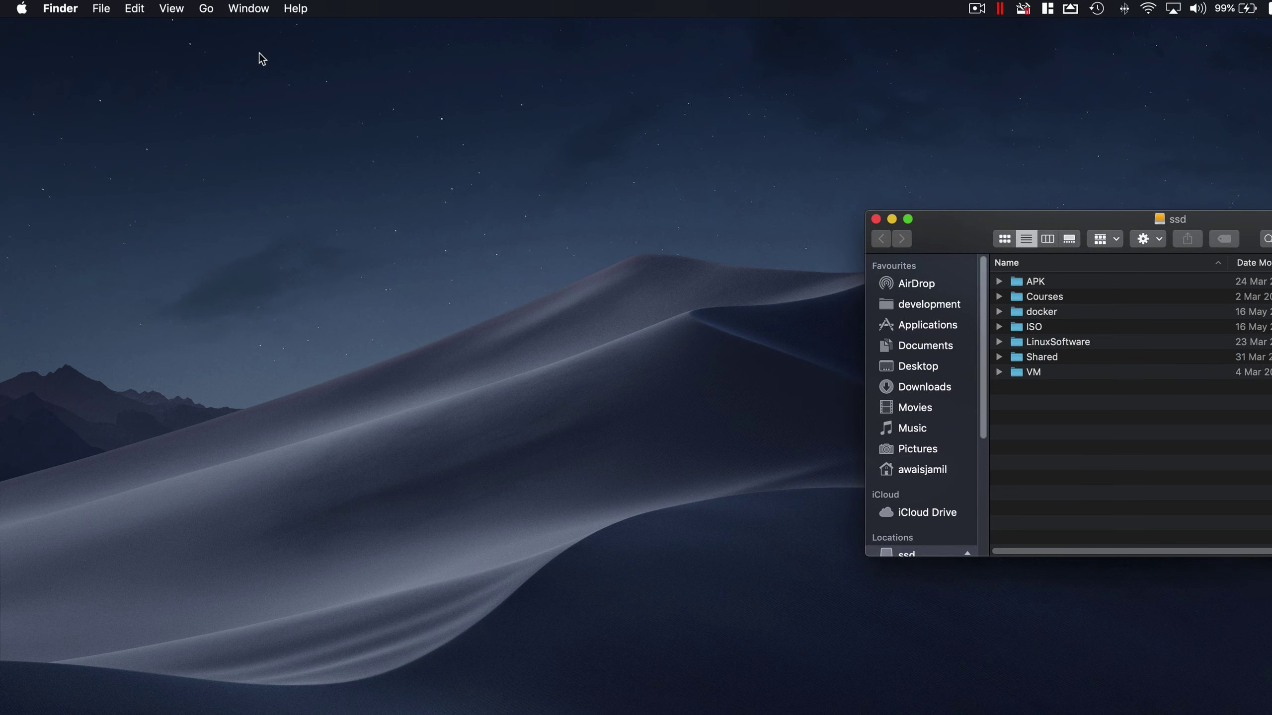
Step: Run the Stopwatch, stop it at 1s 9, and close it
left_click(1023, 9)
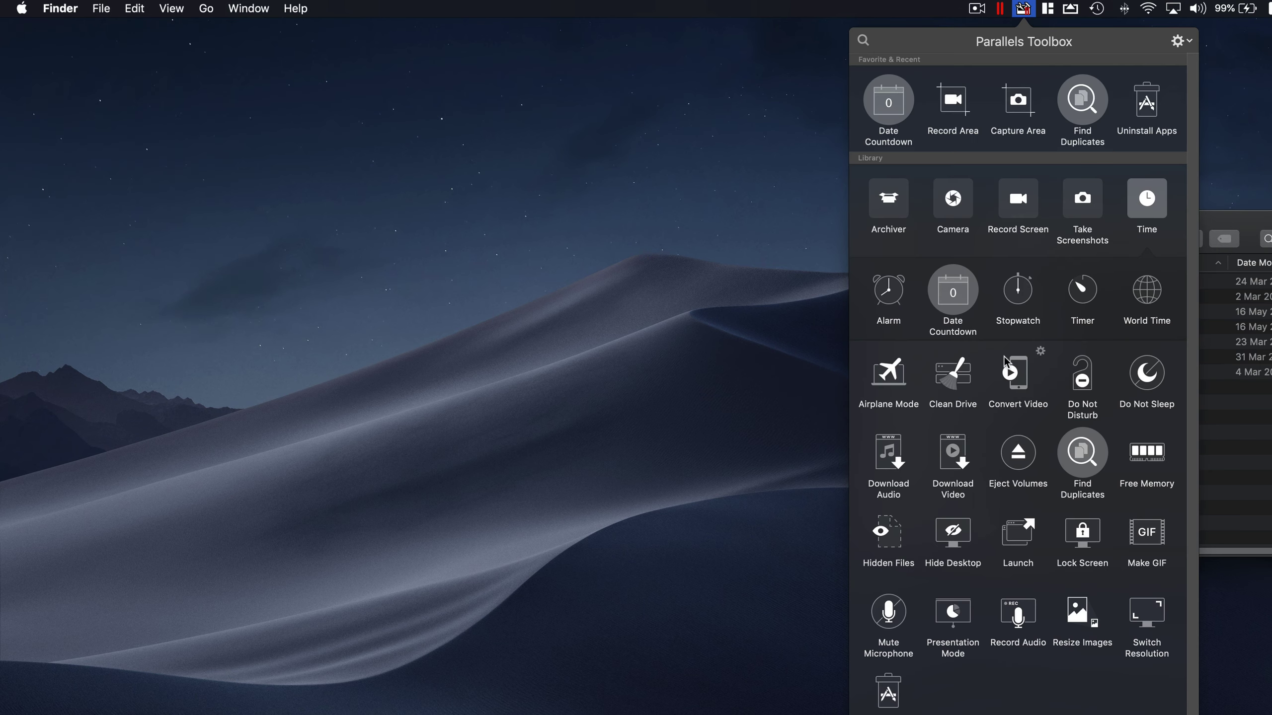
left_click(1023, 301)
left_click_drag(809, 356, 275, 100)
left_click(215, 218)
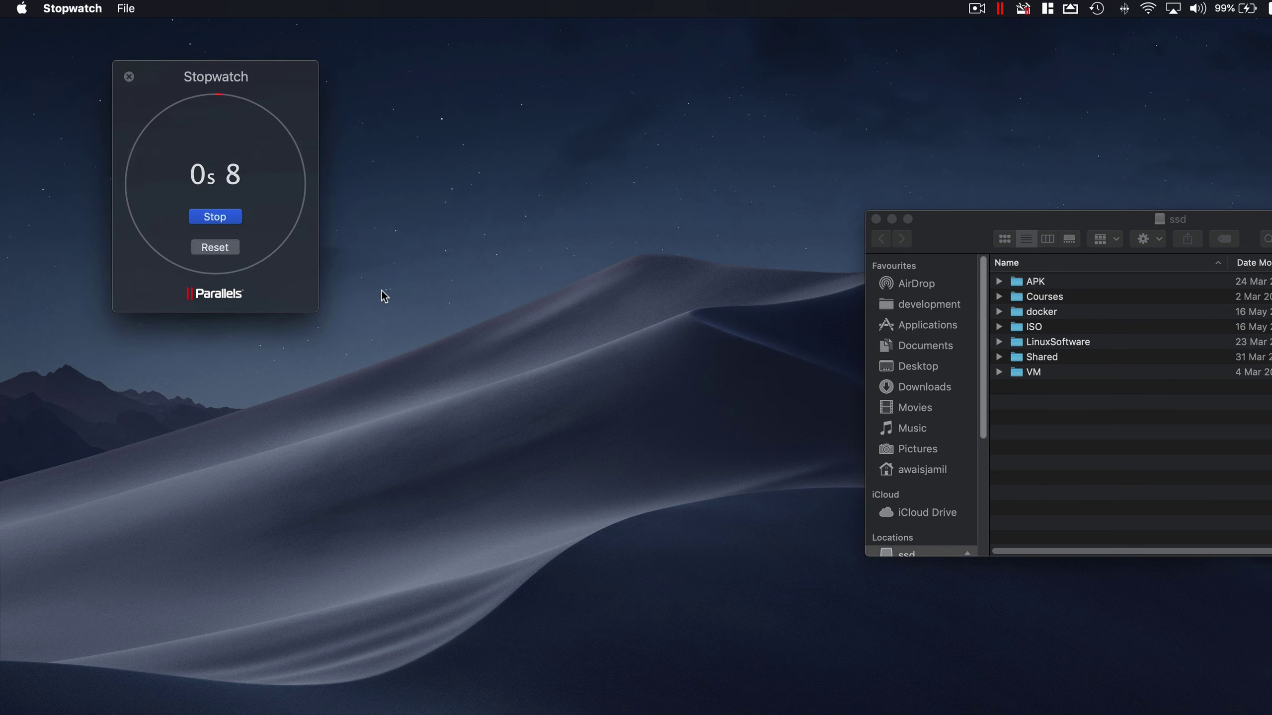
left_click(226, 218)
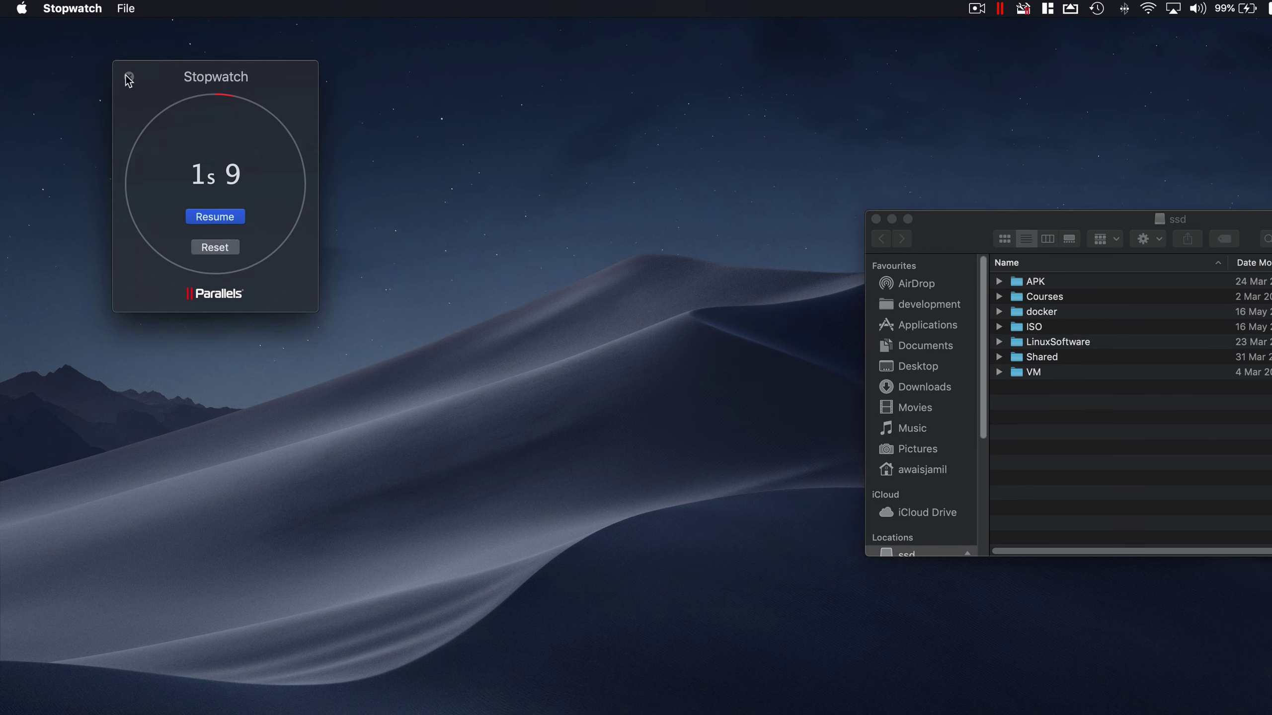
left_click(128, 76)
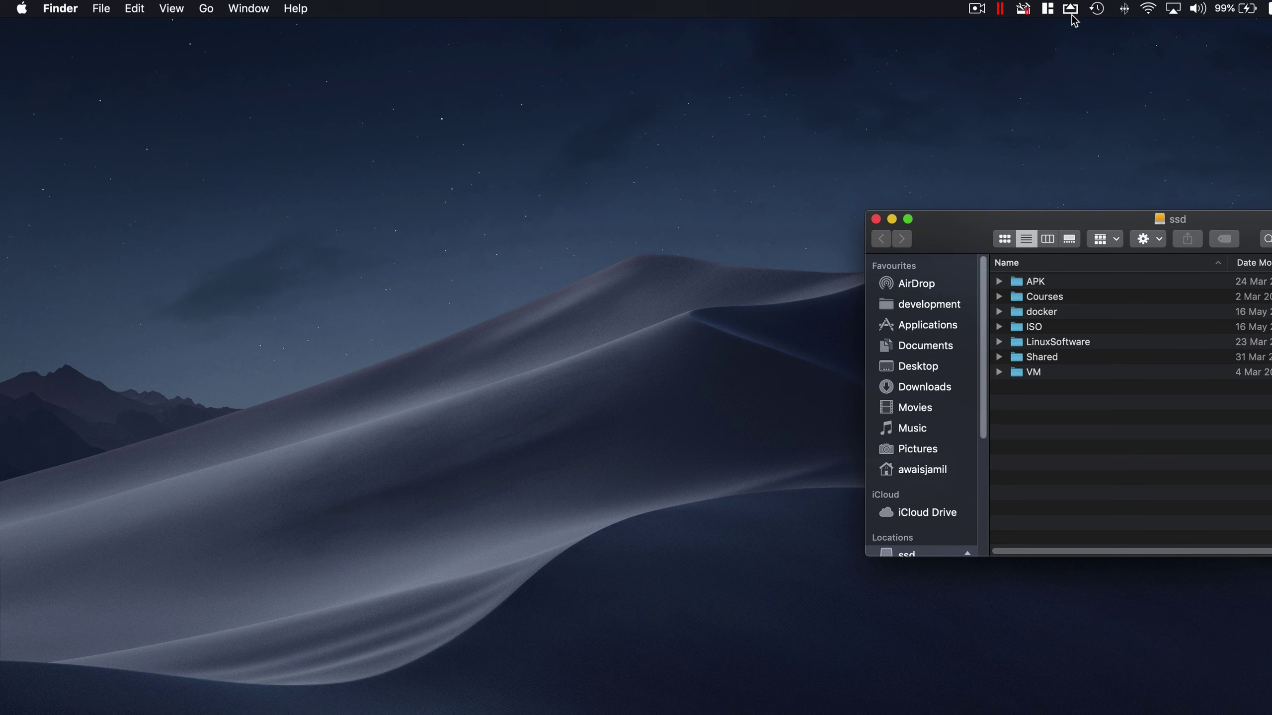
Step: Add Alīpur, Pakistan to World Time, then quit World Time and reopen the Toolbox
left_click(1024, 8)
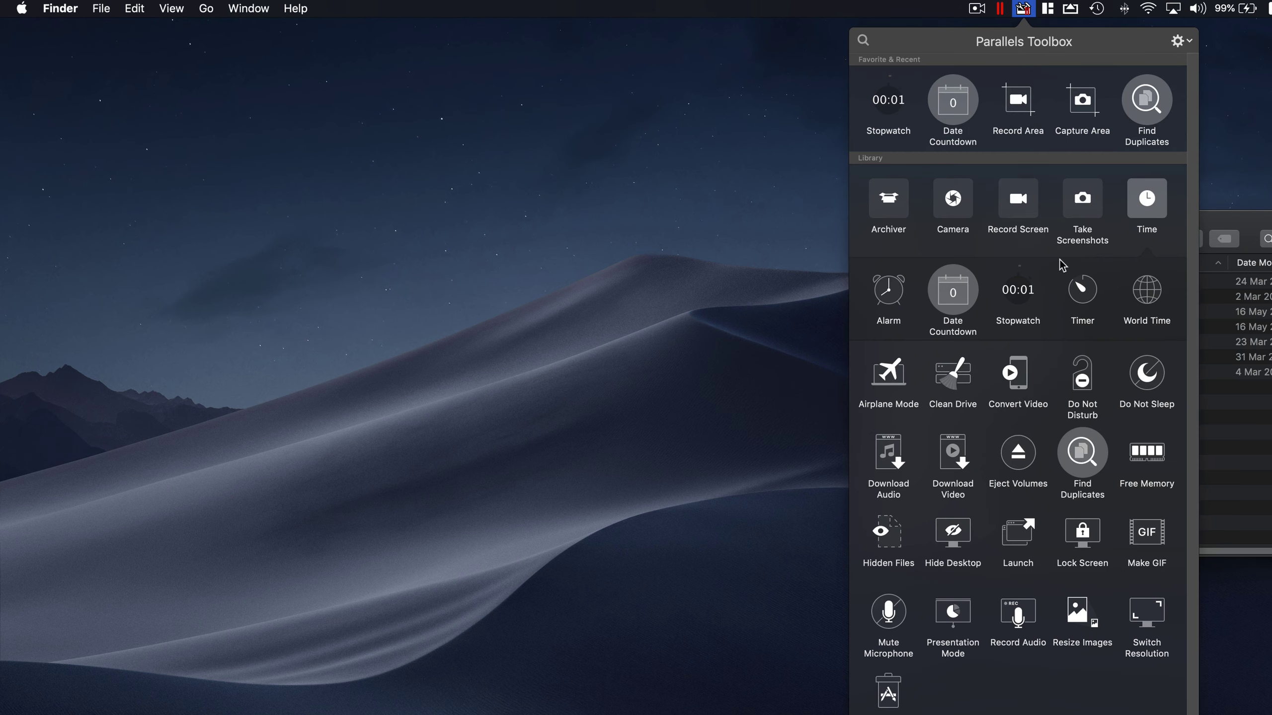
left_click(1137, 290)
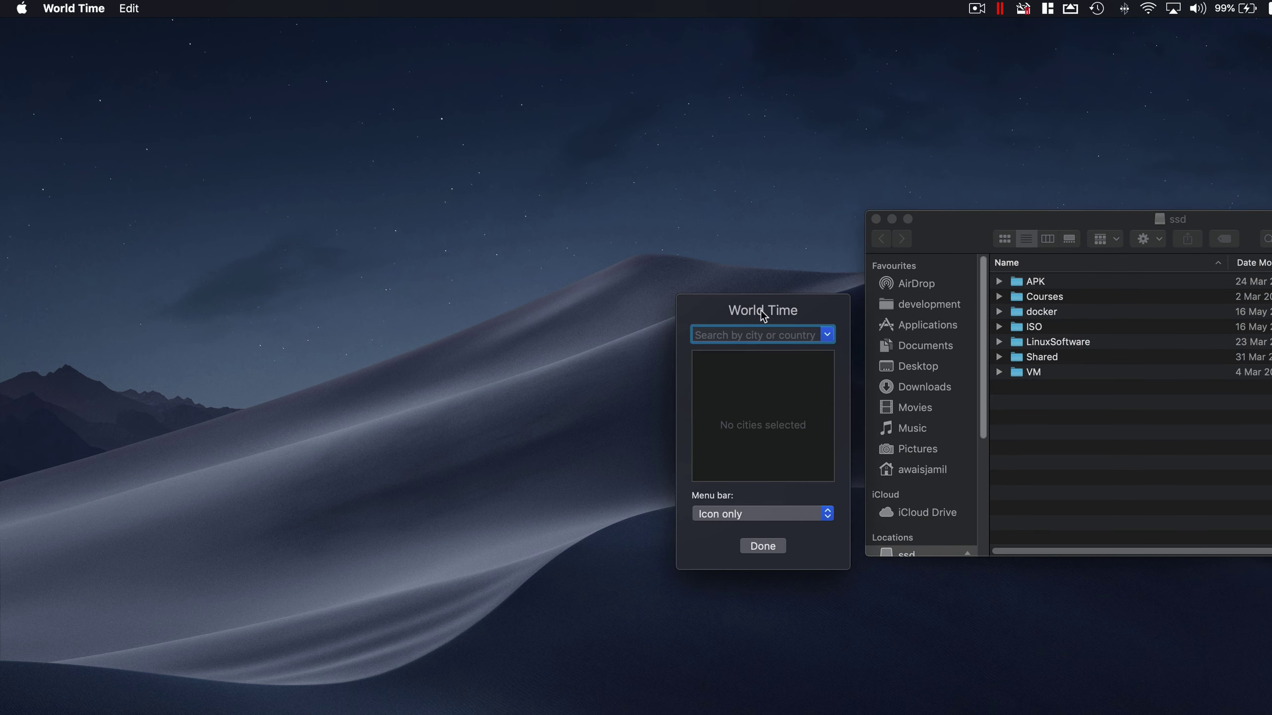
left_click_drag(764, 313, 393, 128)
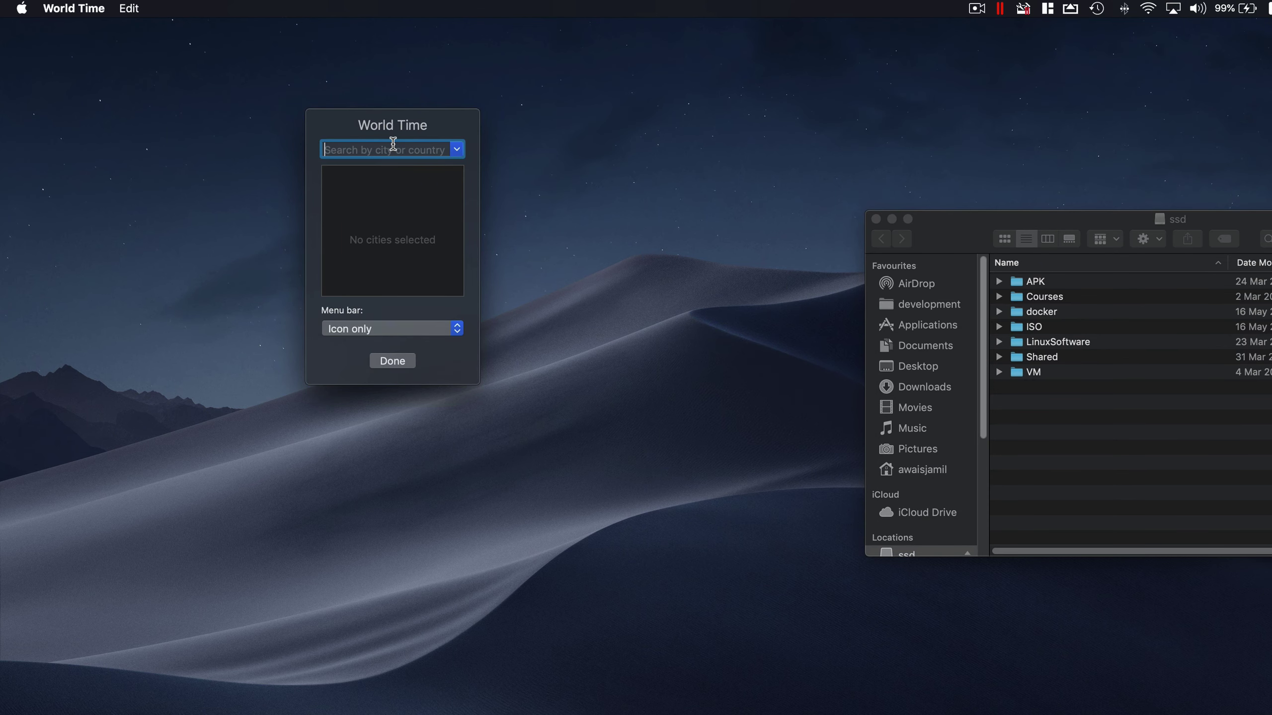
type("pakistan")
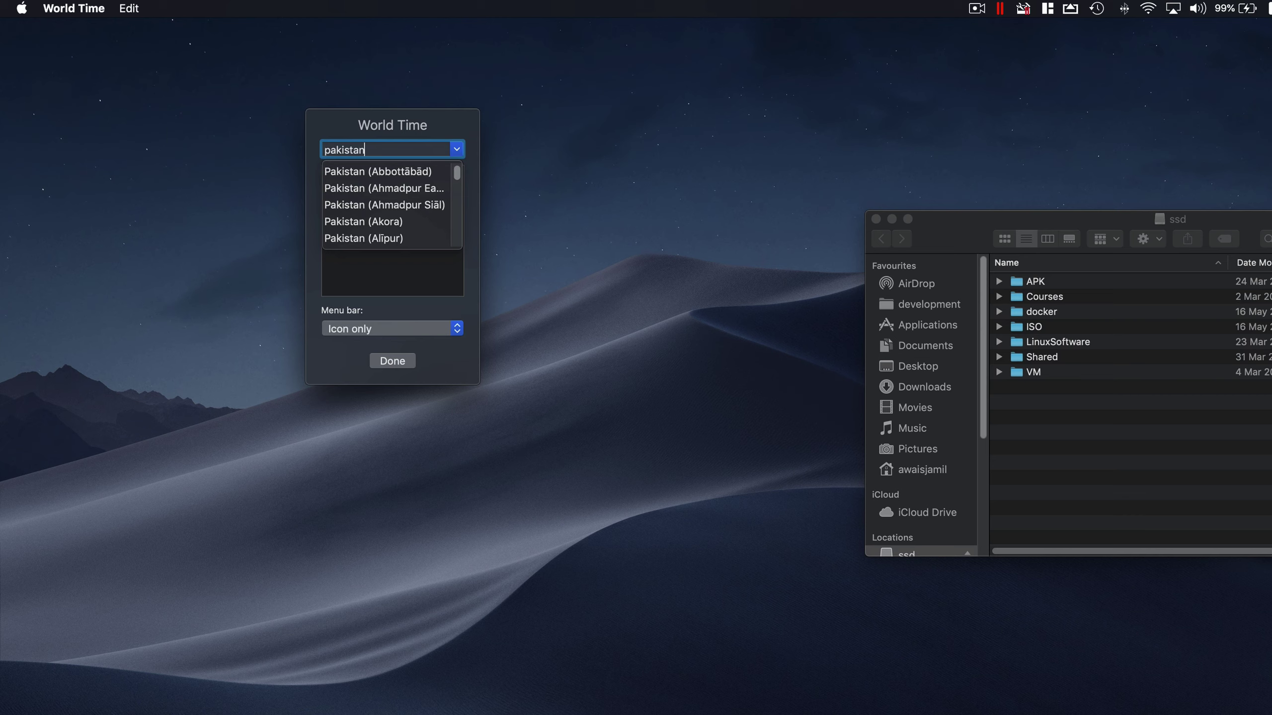
left_click(389, 238)
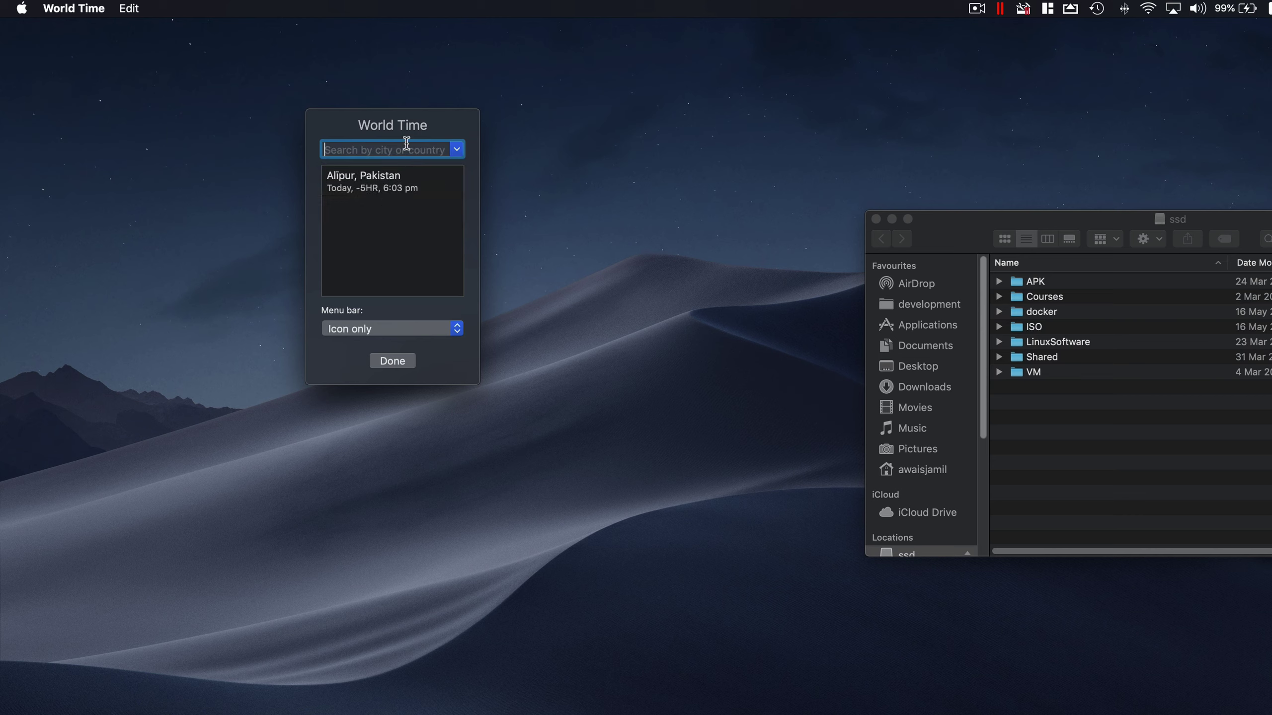
left_click_drag(408, 136, 285, 95)
left_click(283, 319)
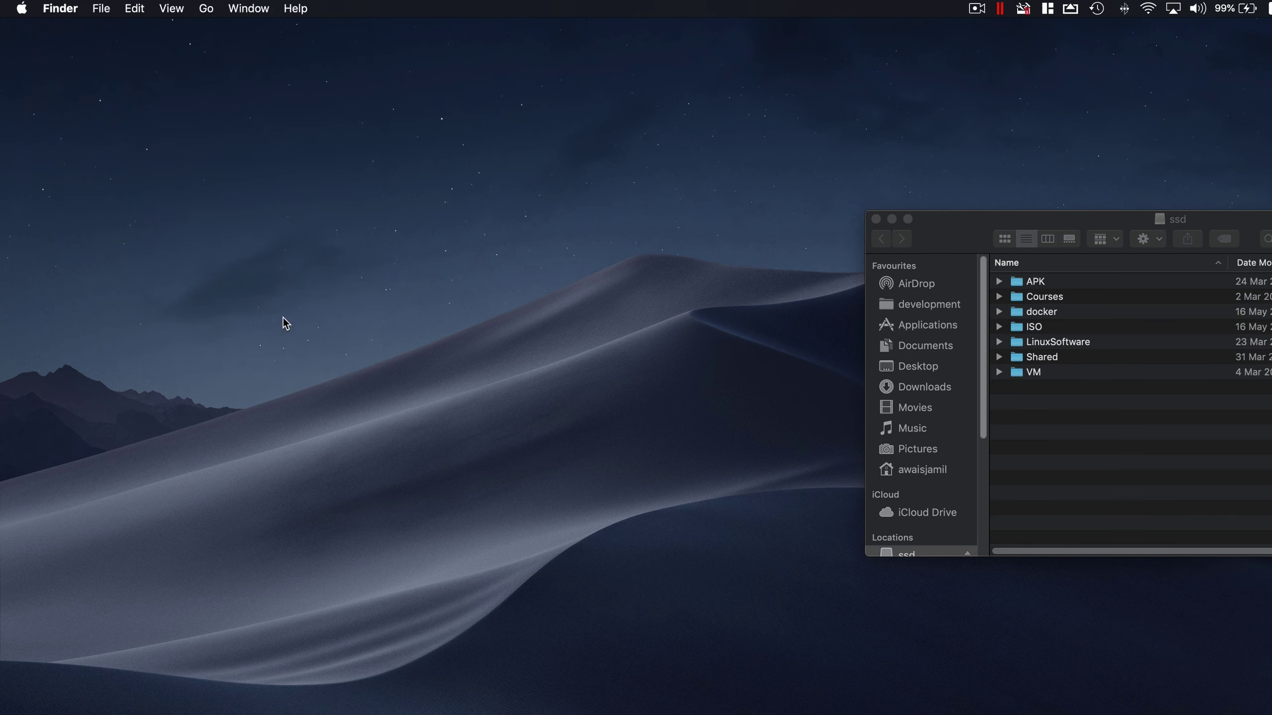
left_click(874, 100)
left_click(954, 8)
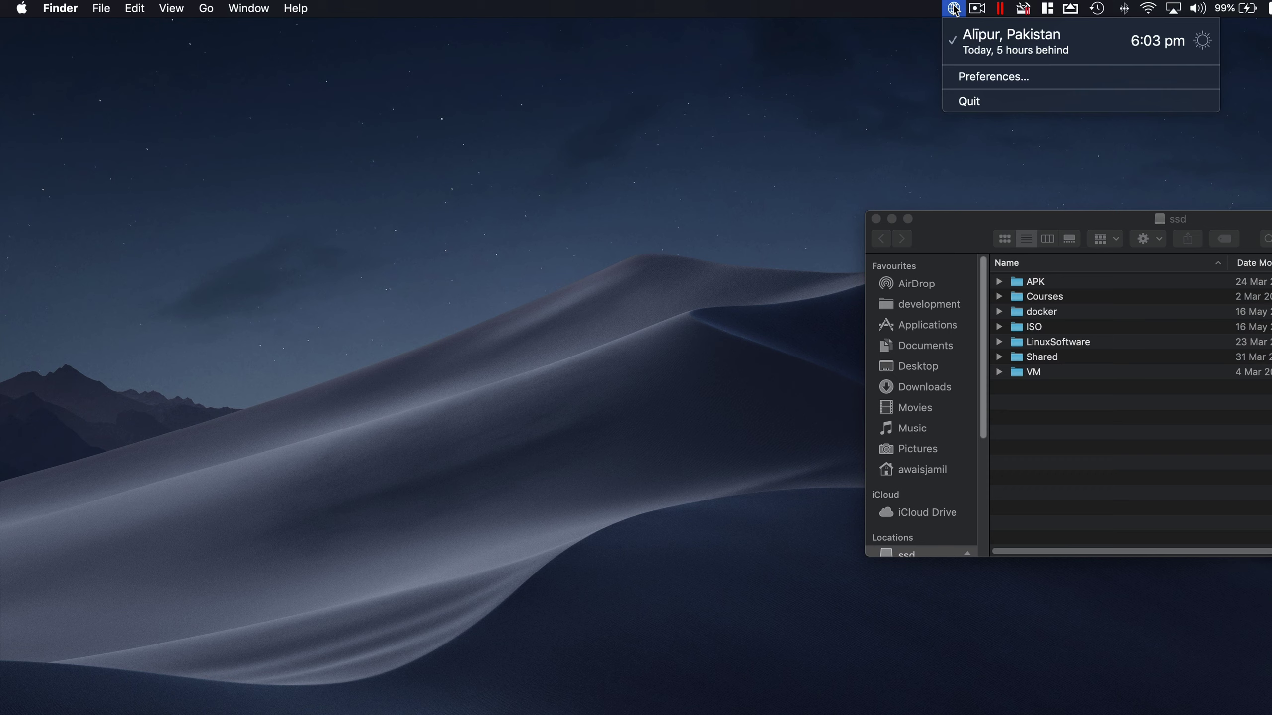
left_click(997, 104)
left_click(1024, 9)
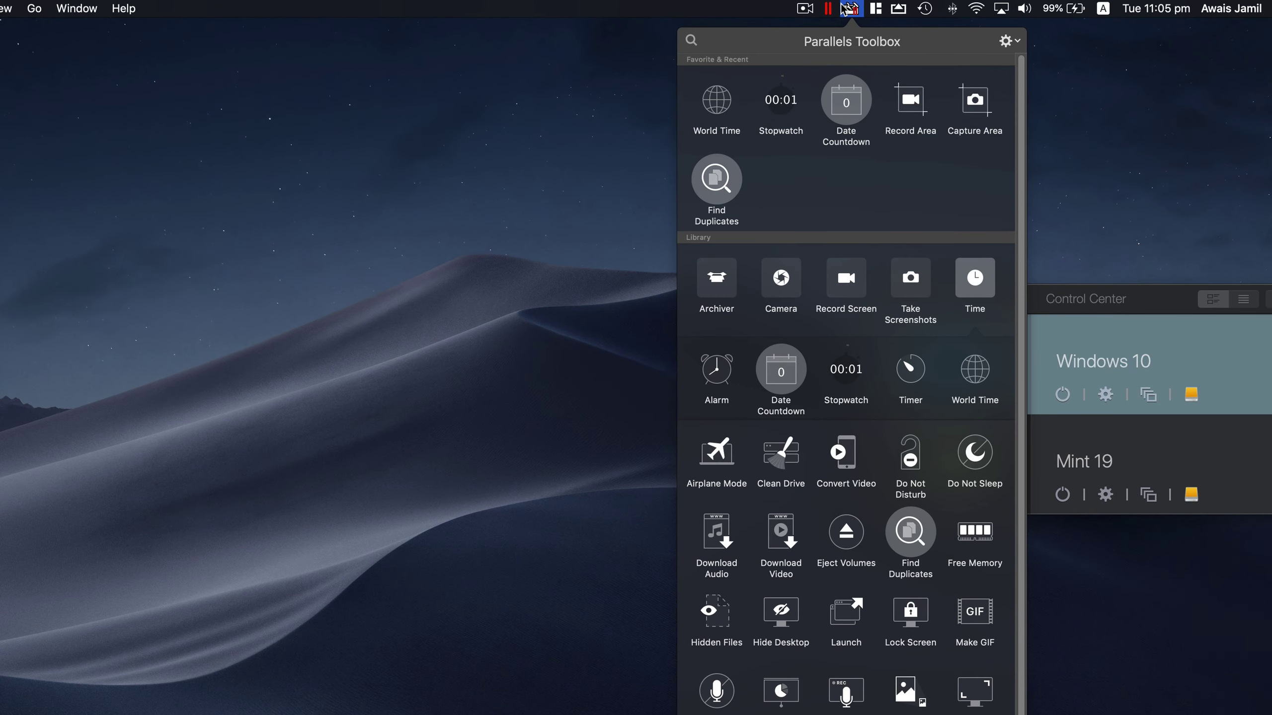
Step: Launch Convert Video and bring up its settings
left_click(857, 455)
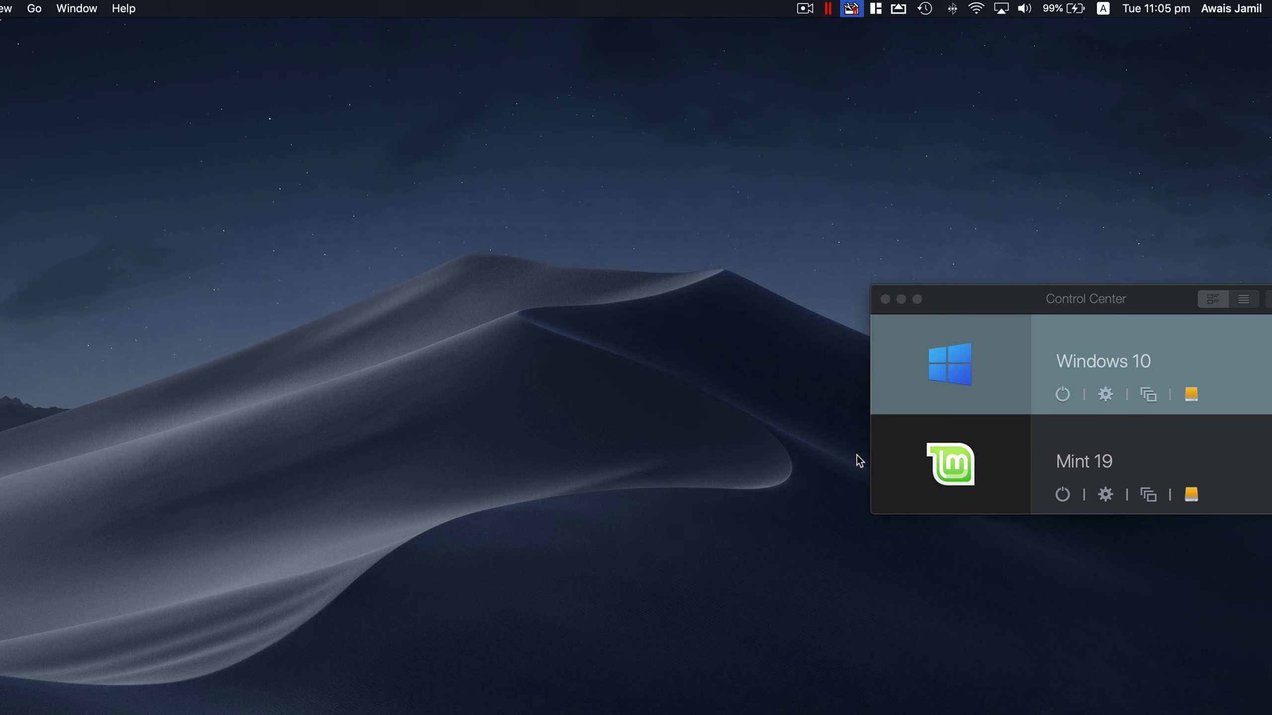
left_click_drag(587, 320, 536, 230)
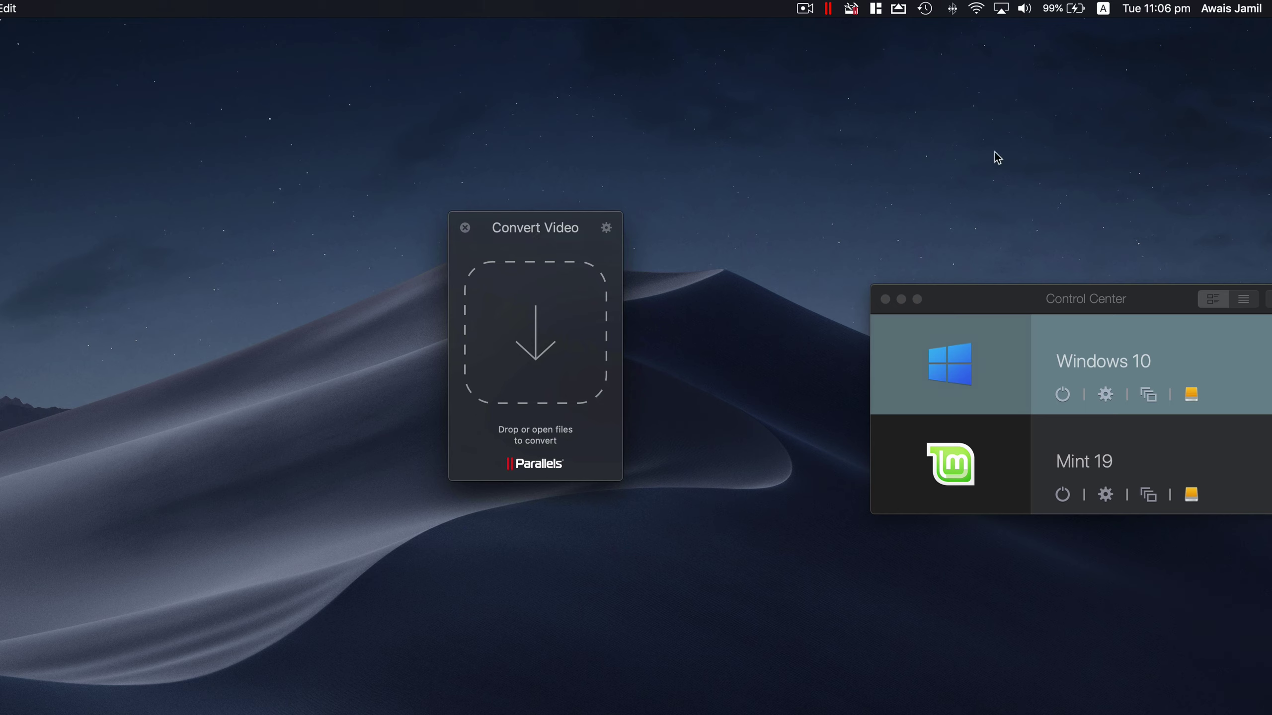
mouse_move(601, 292)
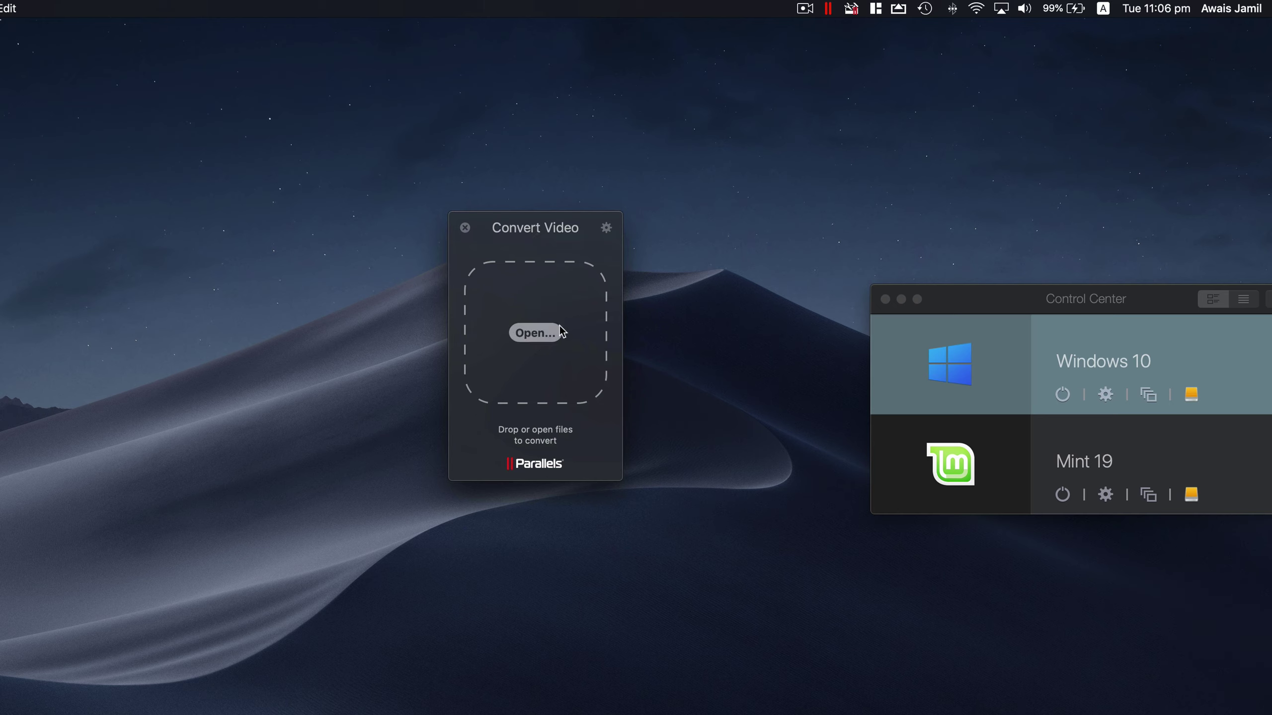
left_click(607, 228)
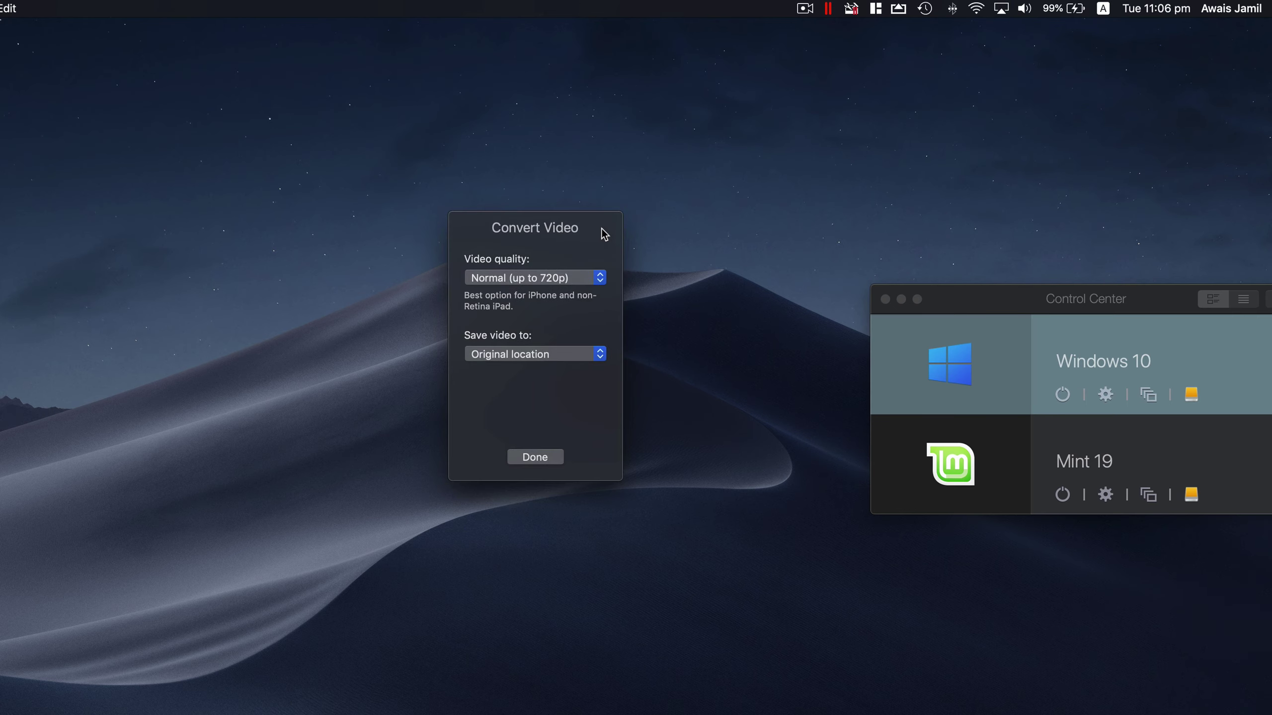
Step: Leave quality at Normal (up to 720p) and location at Original, then close Convert Video
left_click(544, 278)
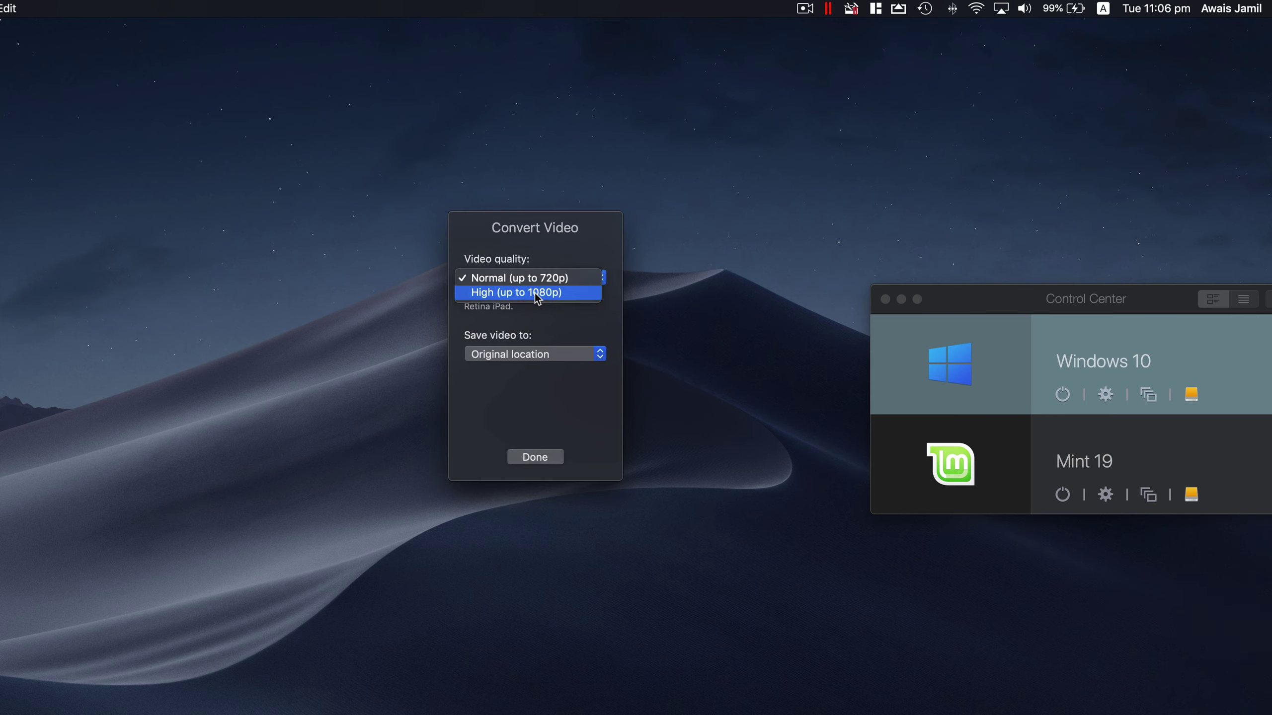
left_click(520, 296)
left_click(522, 283)
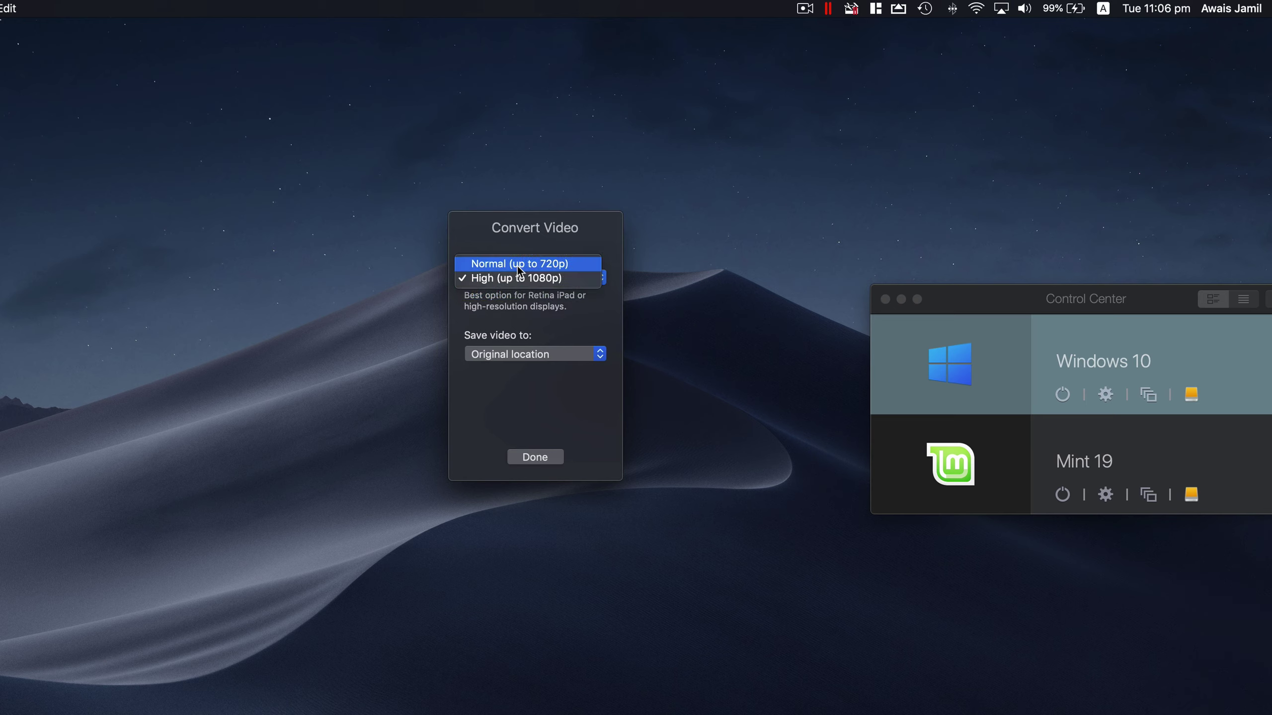
left_click(518, 271)
left_click(507, 359)
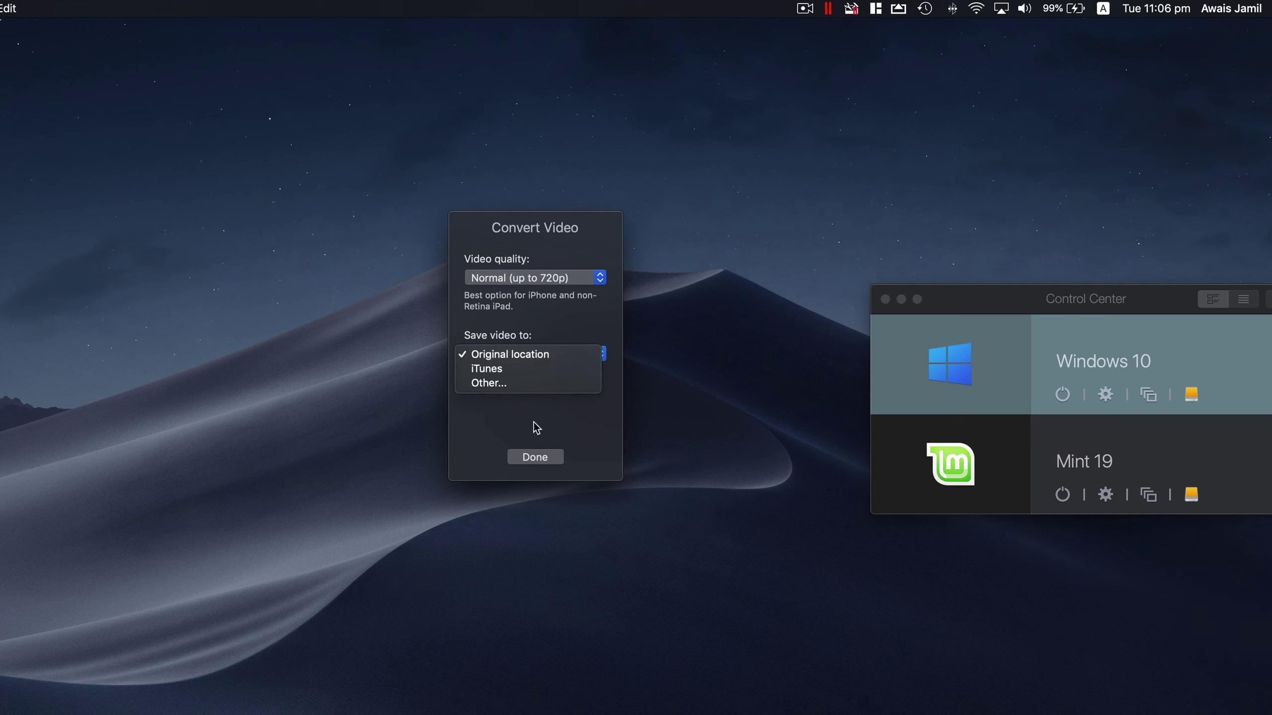
left_click(527, 438)
left_click(529, 458)
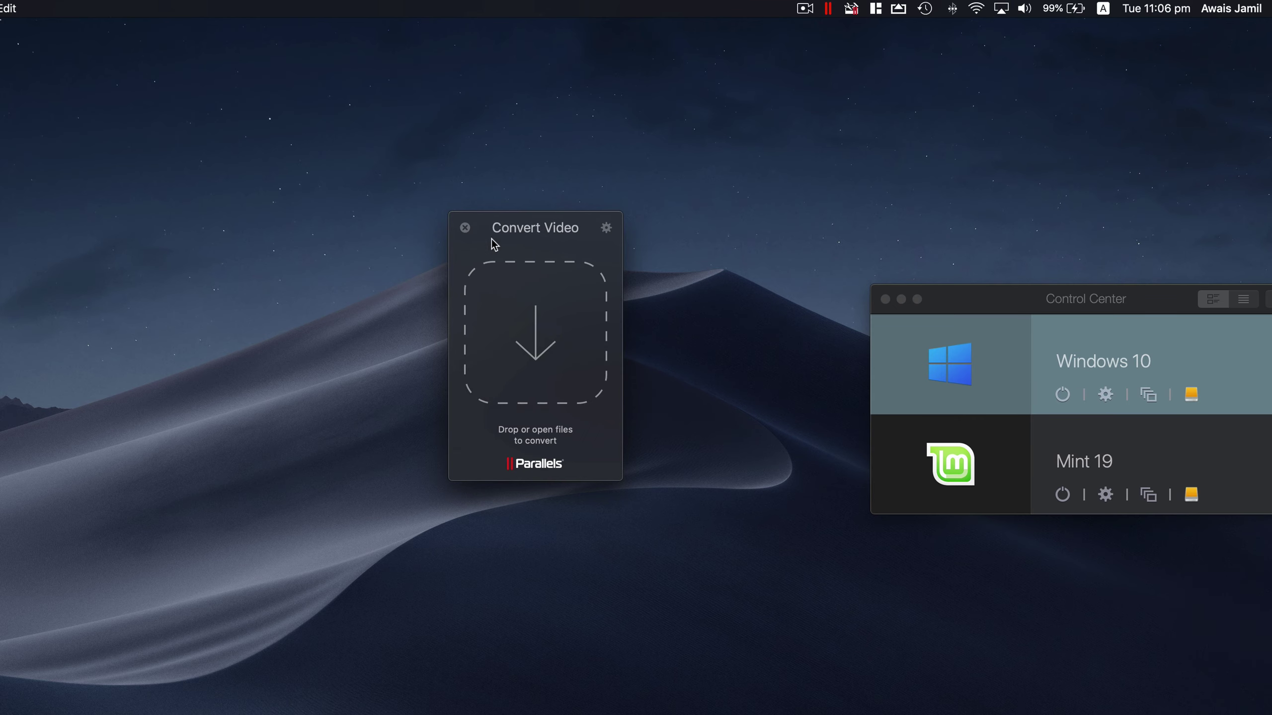
left_click(465, 228)
Step: Use Free Memory to raise available memory to 10.52 GB, then close it
left_click(829, 8)
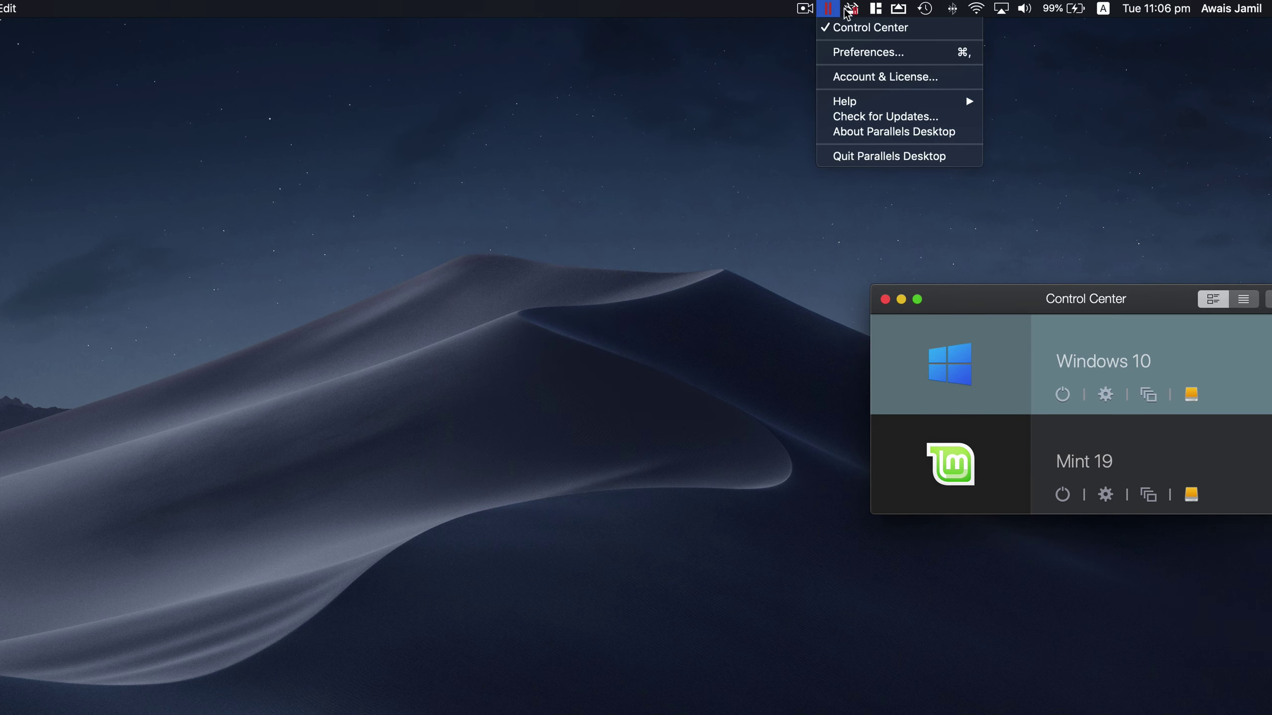
left_click(848, 9)
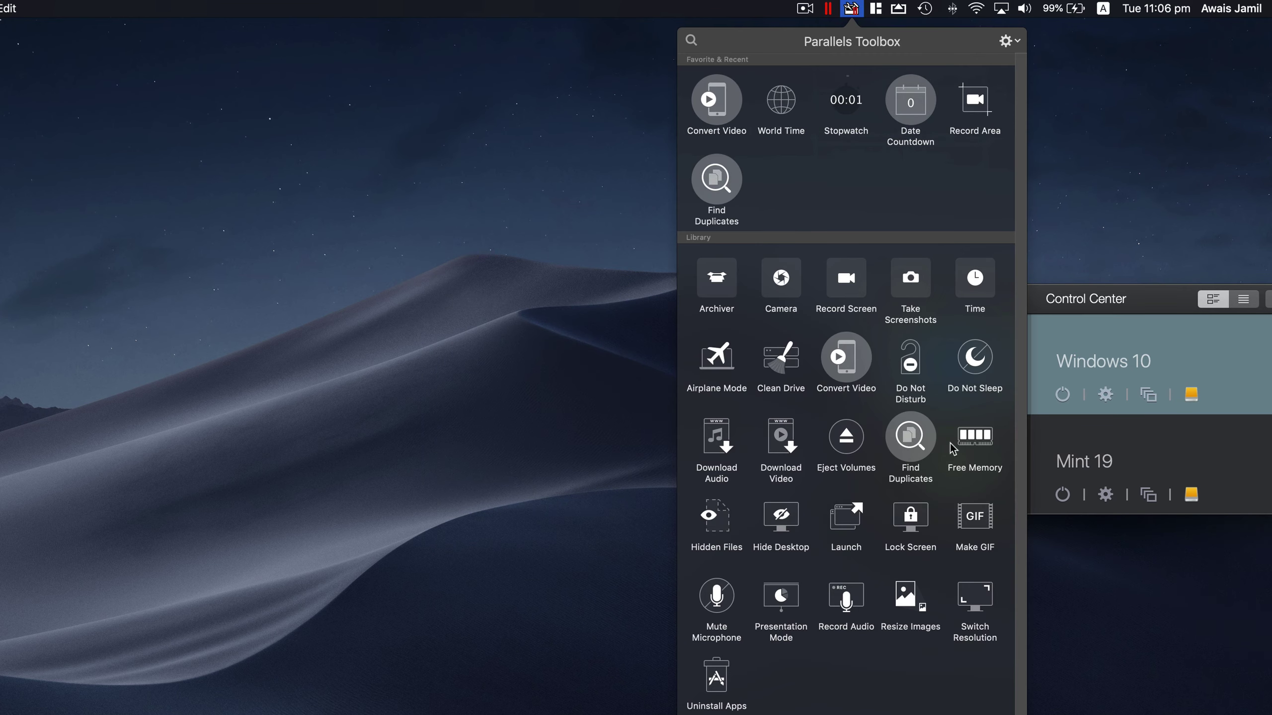
left_click(966, 440)
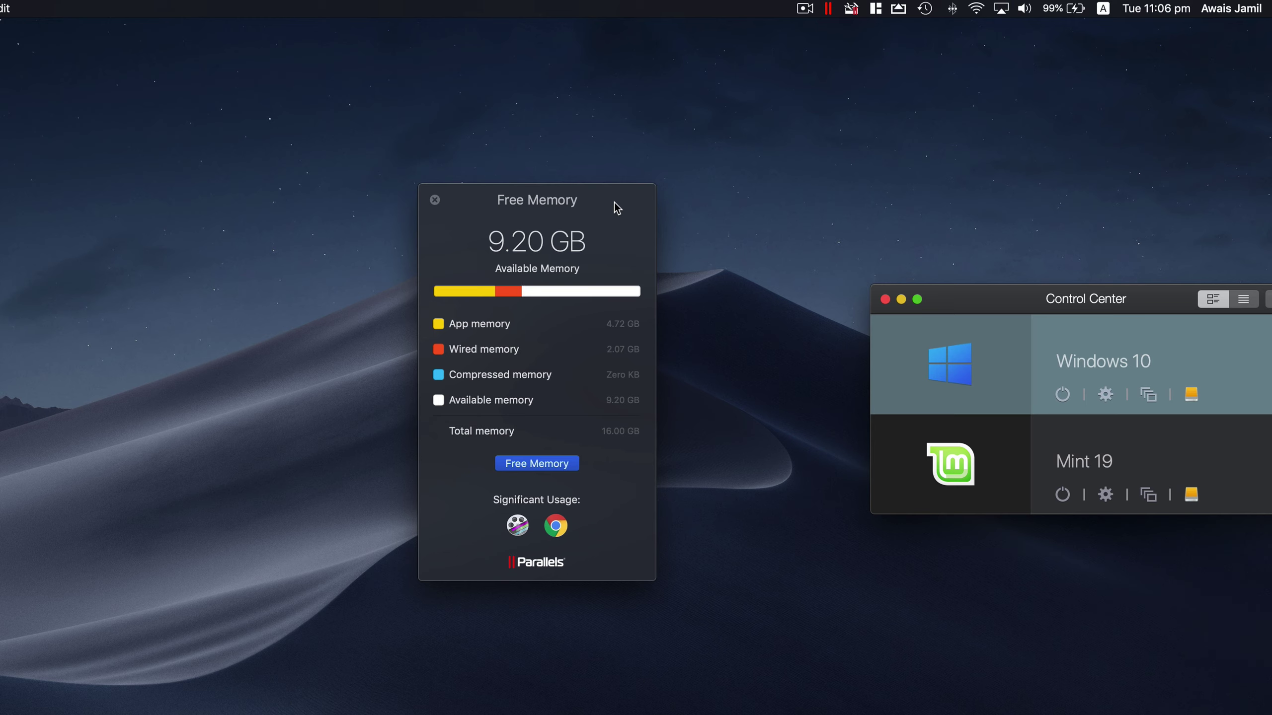
left_click_drag(614, 203, 624, 187)
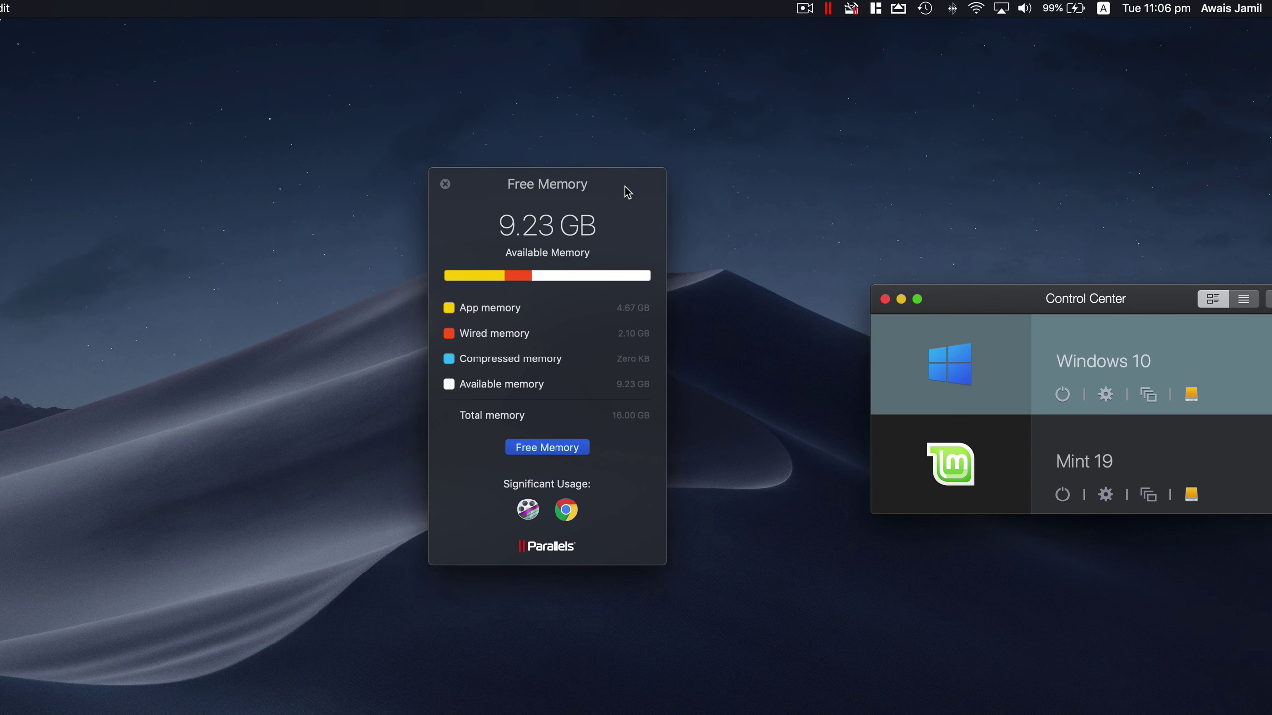
left_click(556, 451)
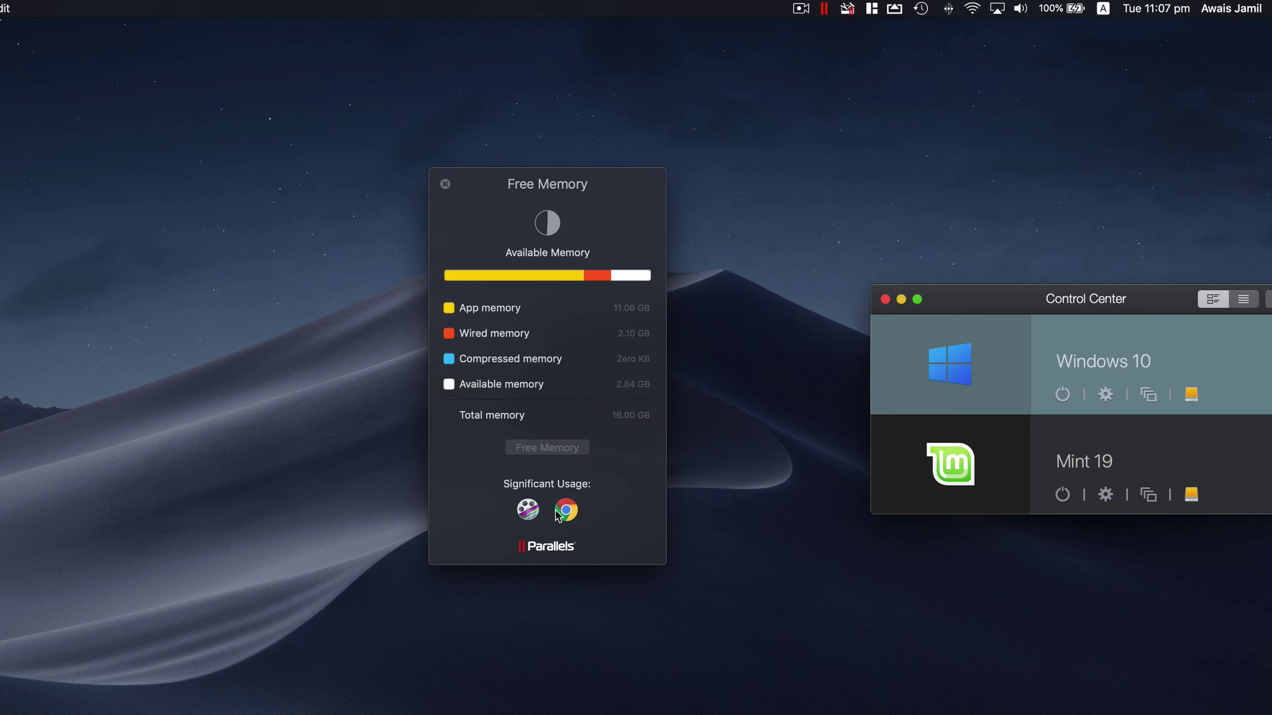
mouse_move(568, 515)
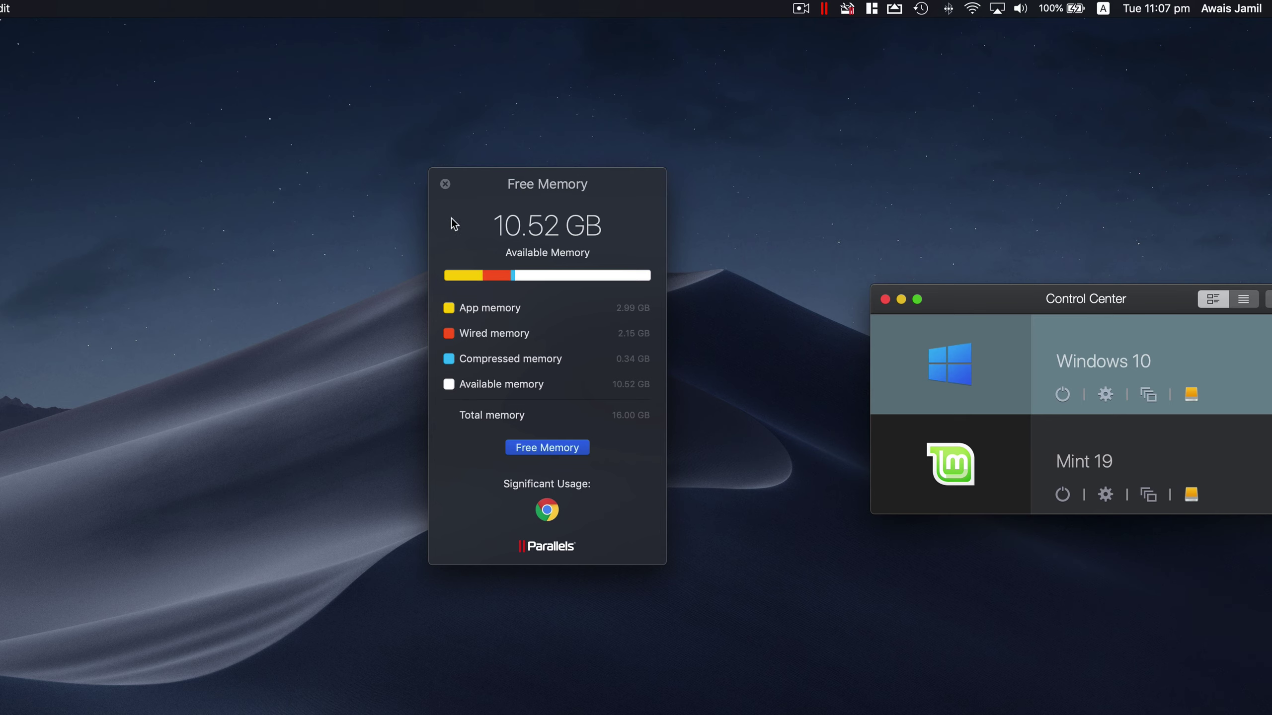
left_click(444, 182)
left_click(847, 8)
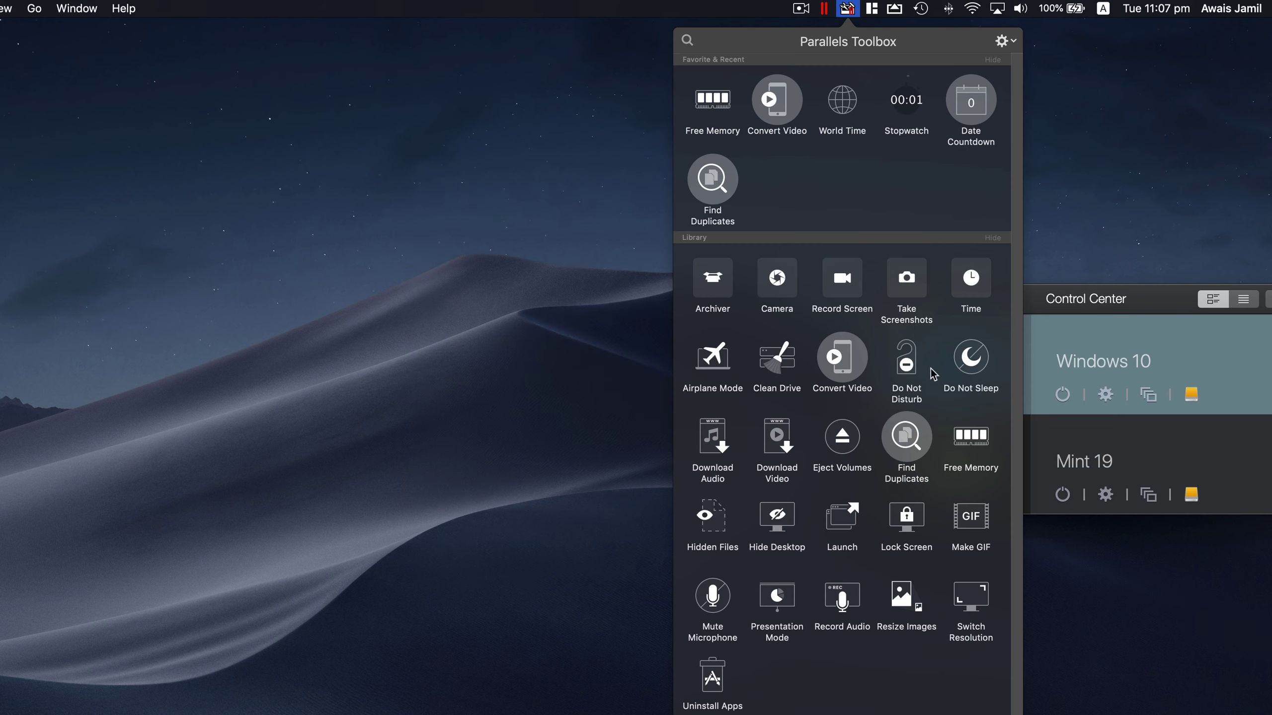
Step: Turn on Hidden Files, dismiss its notice, and move Control Center fully onscreen
left_click(711, 518)
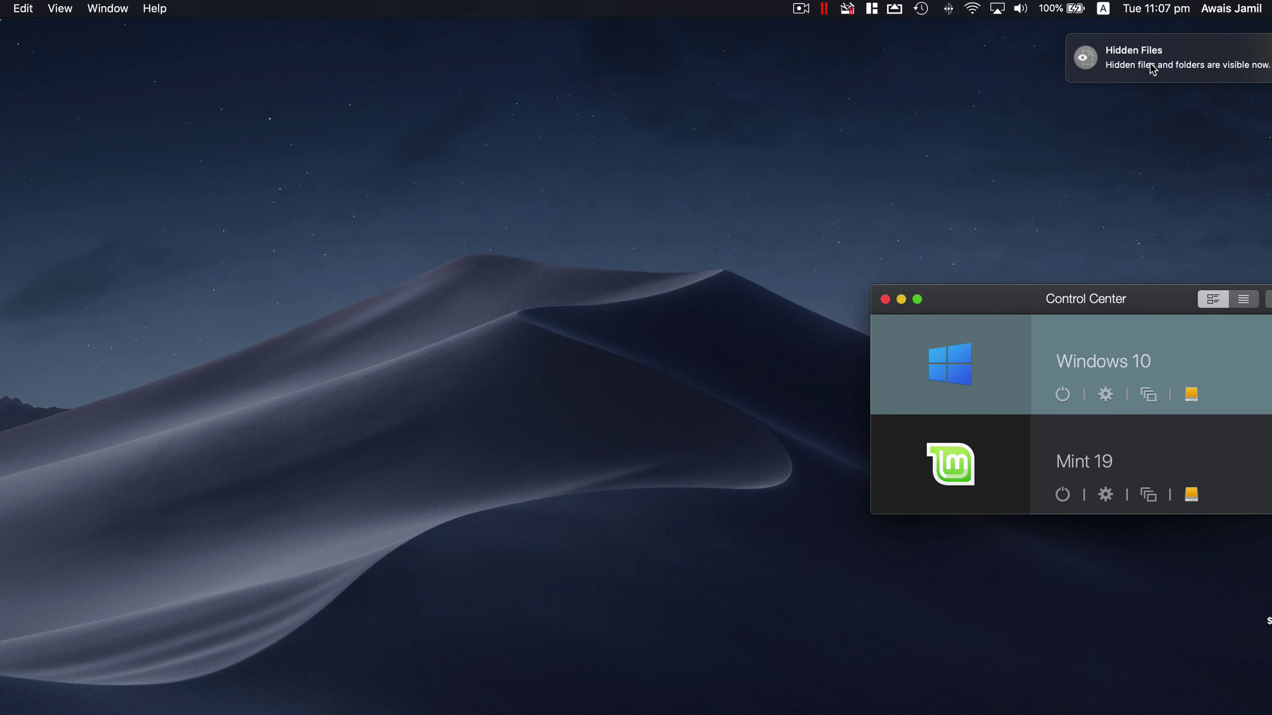
left_click(1096, 154)
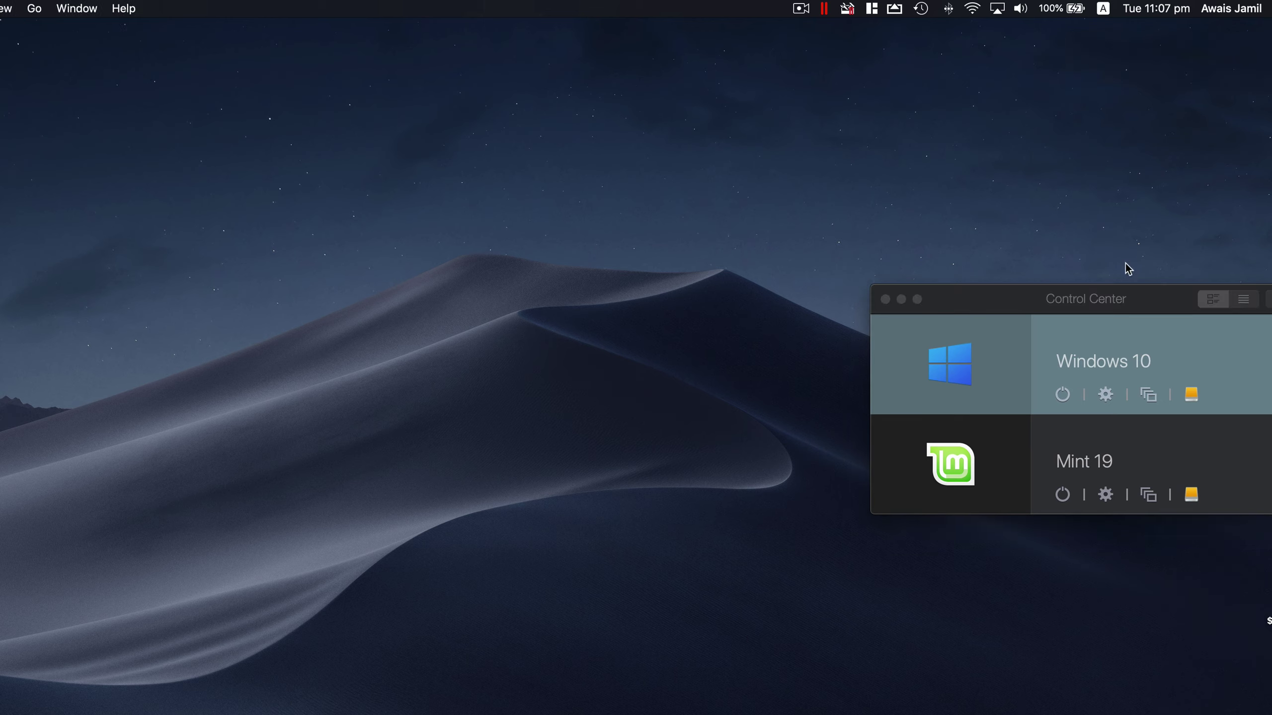
left_click_drag(1127, 302, 1047, 230)
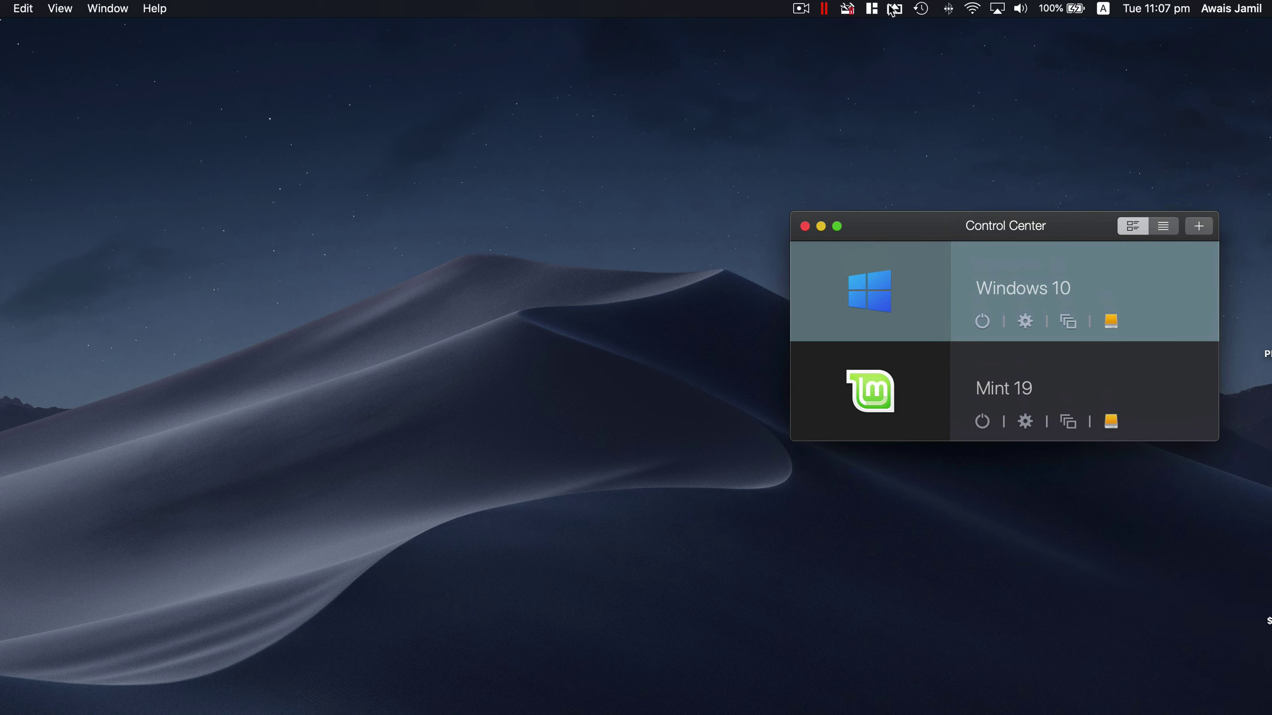
left_click(847, 9)
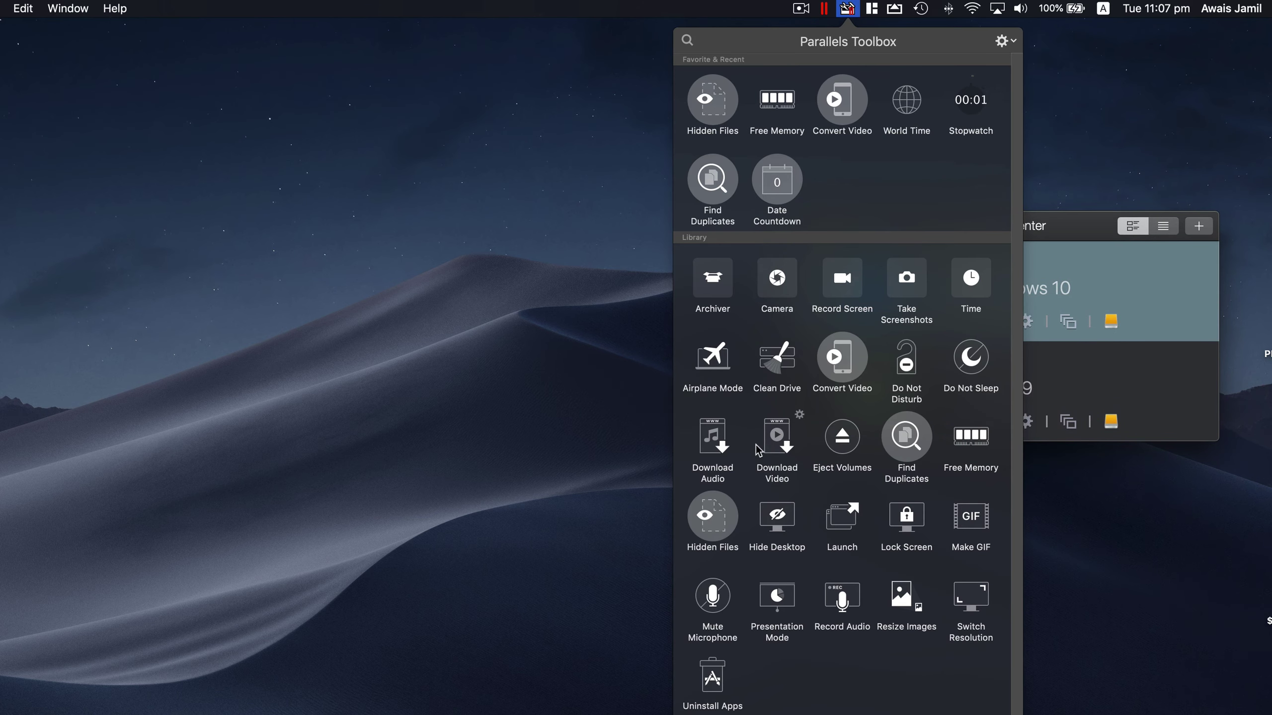
Step: Start downloading the copied video link in Download Video, then close its windows
left_click(784, 446)
left_click_drag(630, 291, 568, 206)
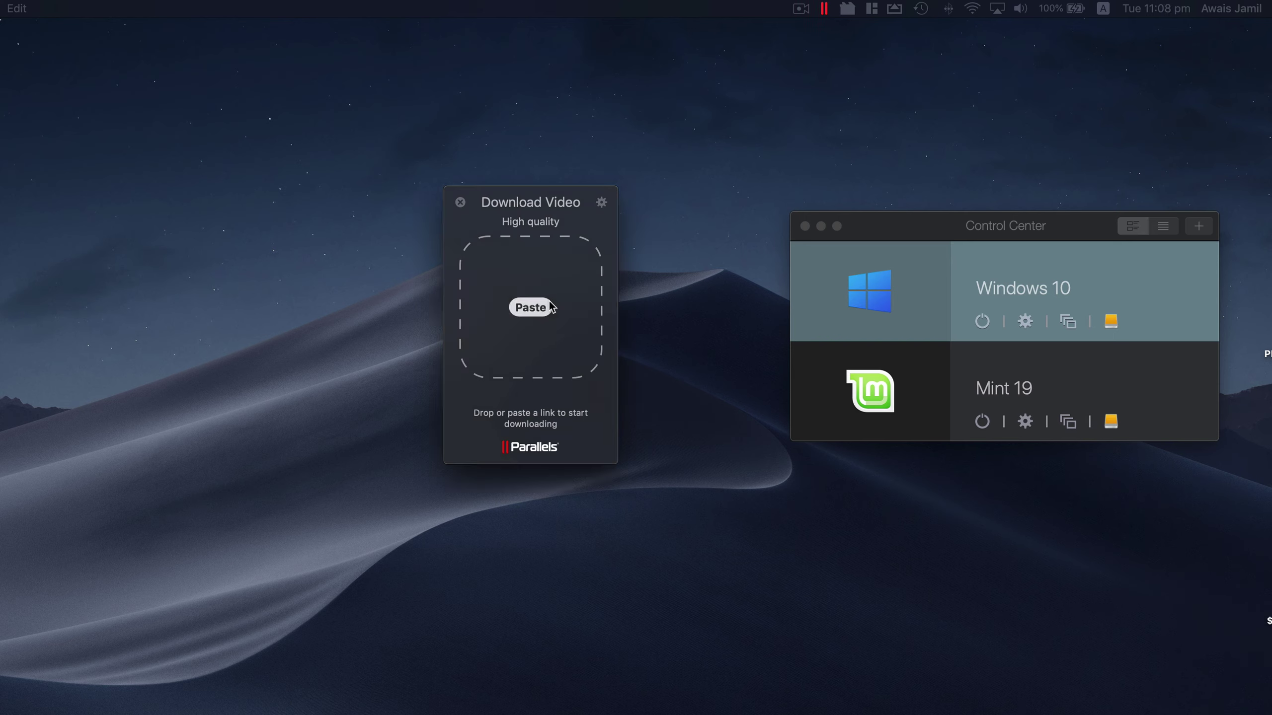
left_click(530, 307)
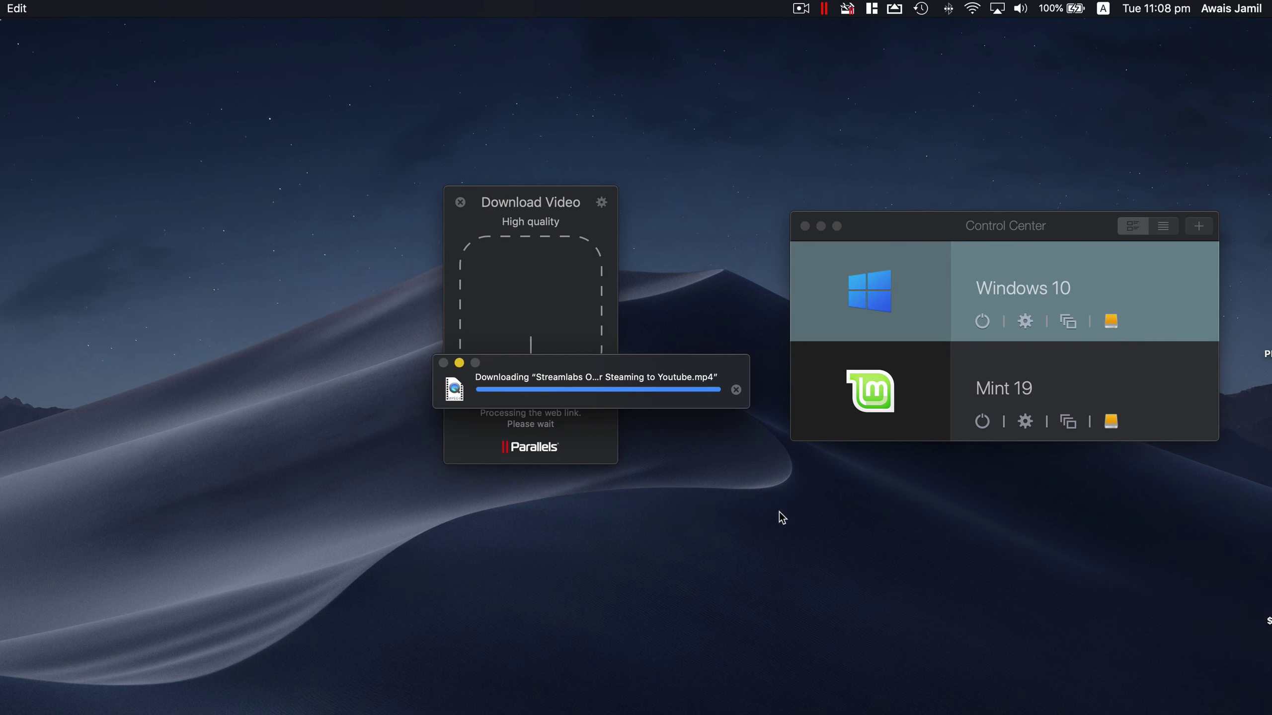
left_click(740, 437)
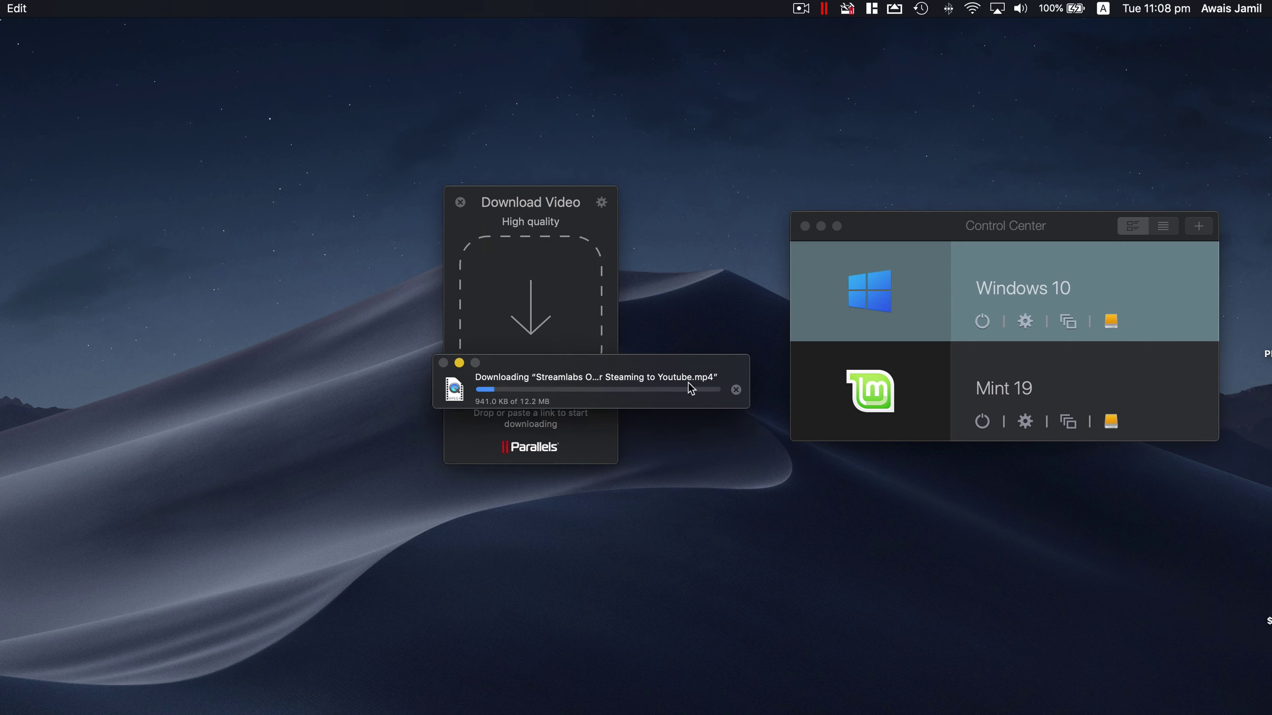
left_click(736, 391)
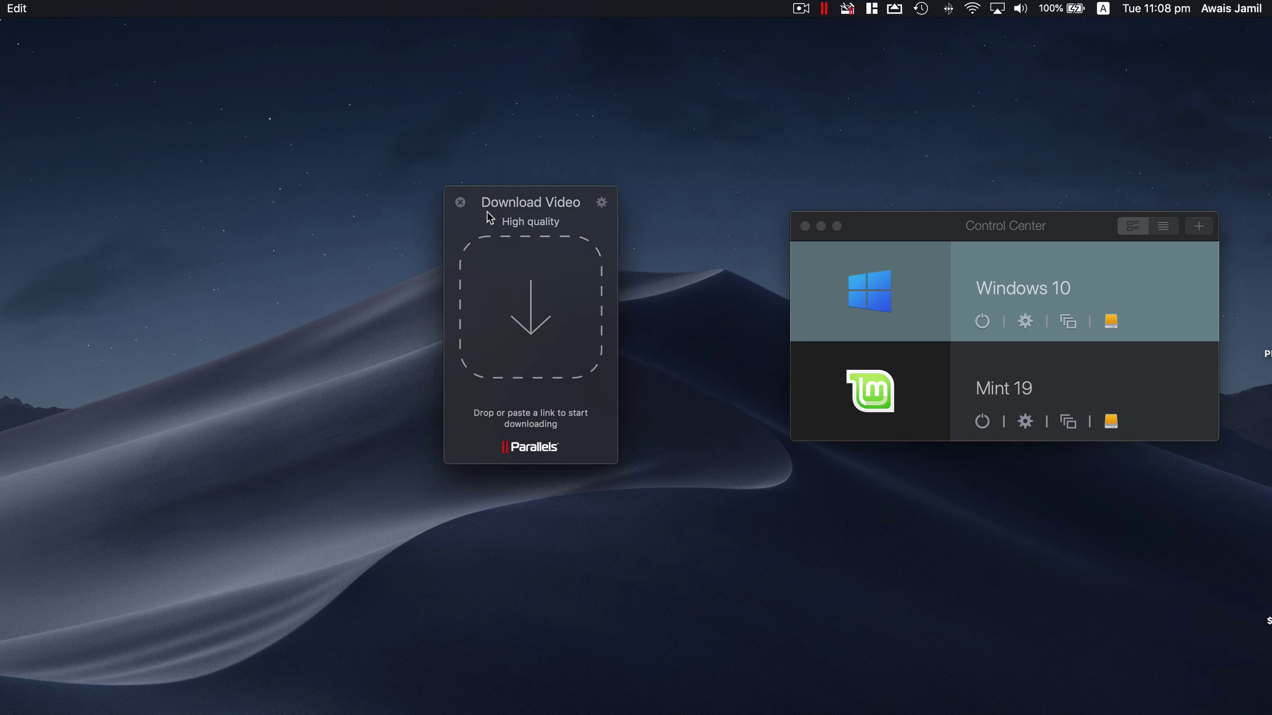
left_click_drag(507, 205, 444, 173)
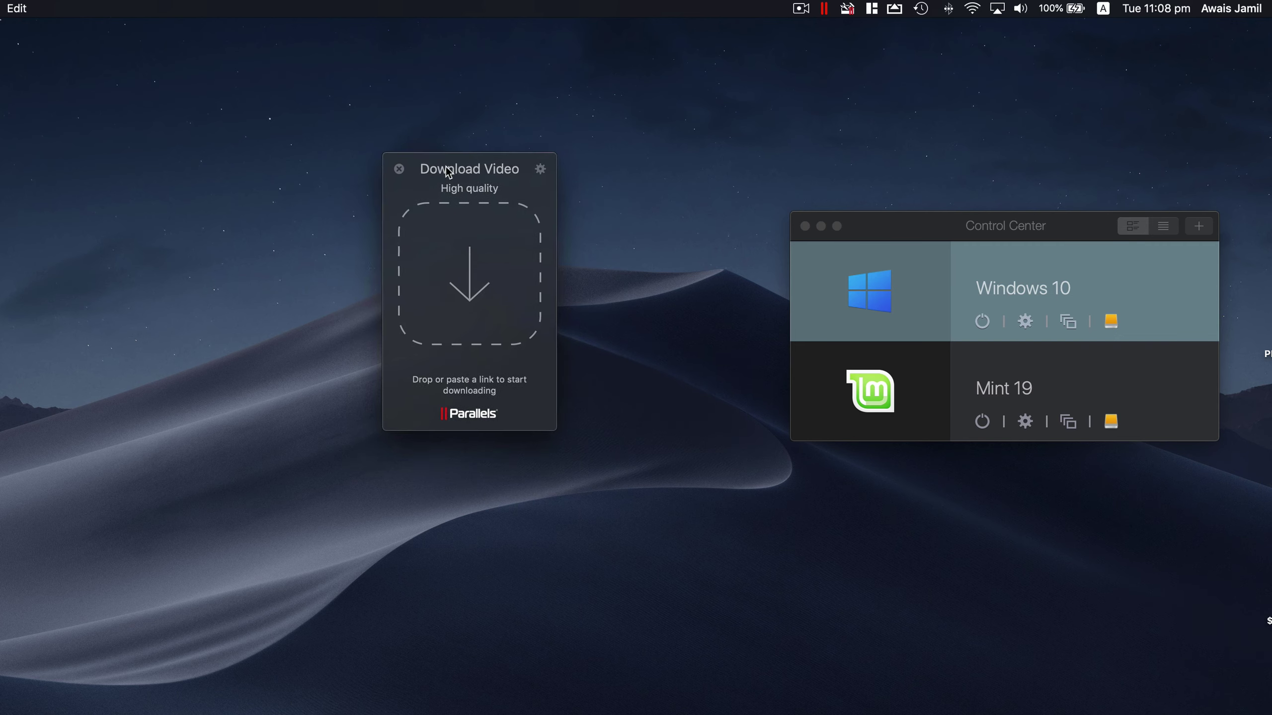
left_click(399, 169)
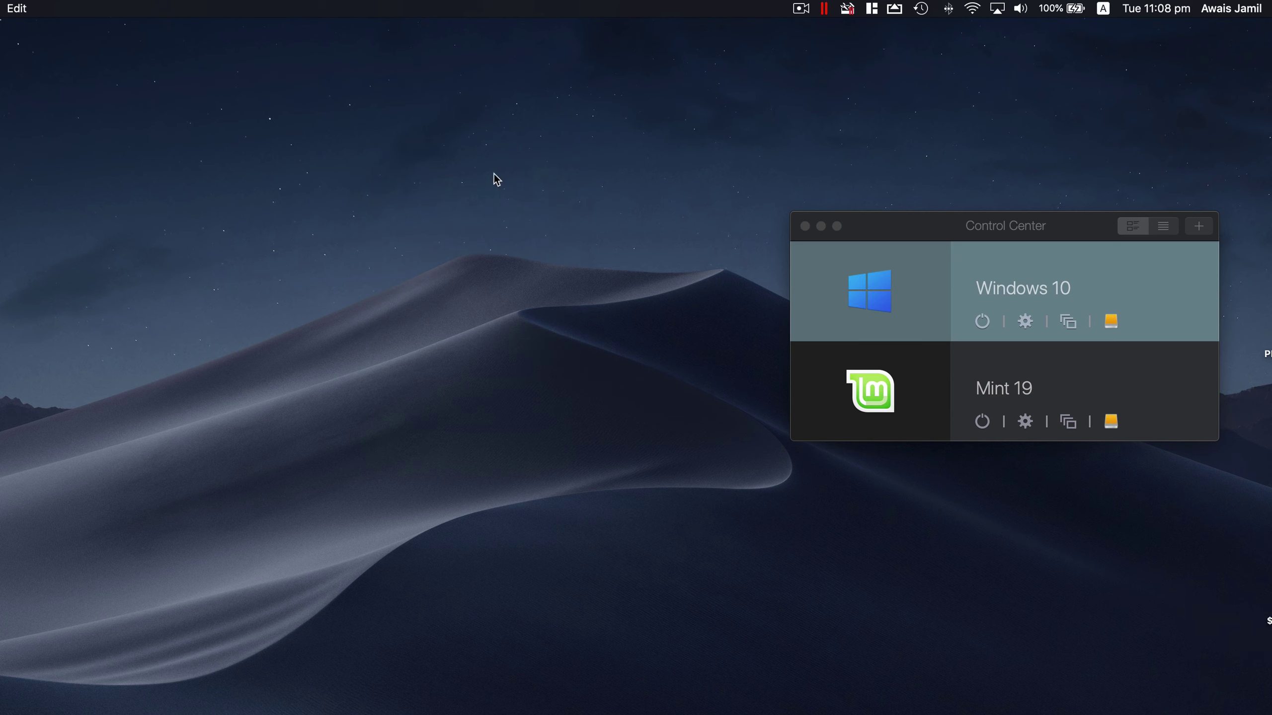
Step: Open the Launch utility from the Toolbox list, move its window aside, and close it
left_click(850, 12)
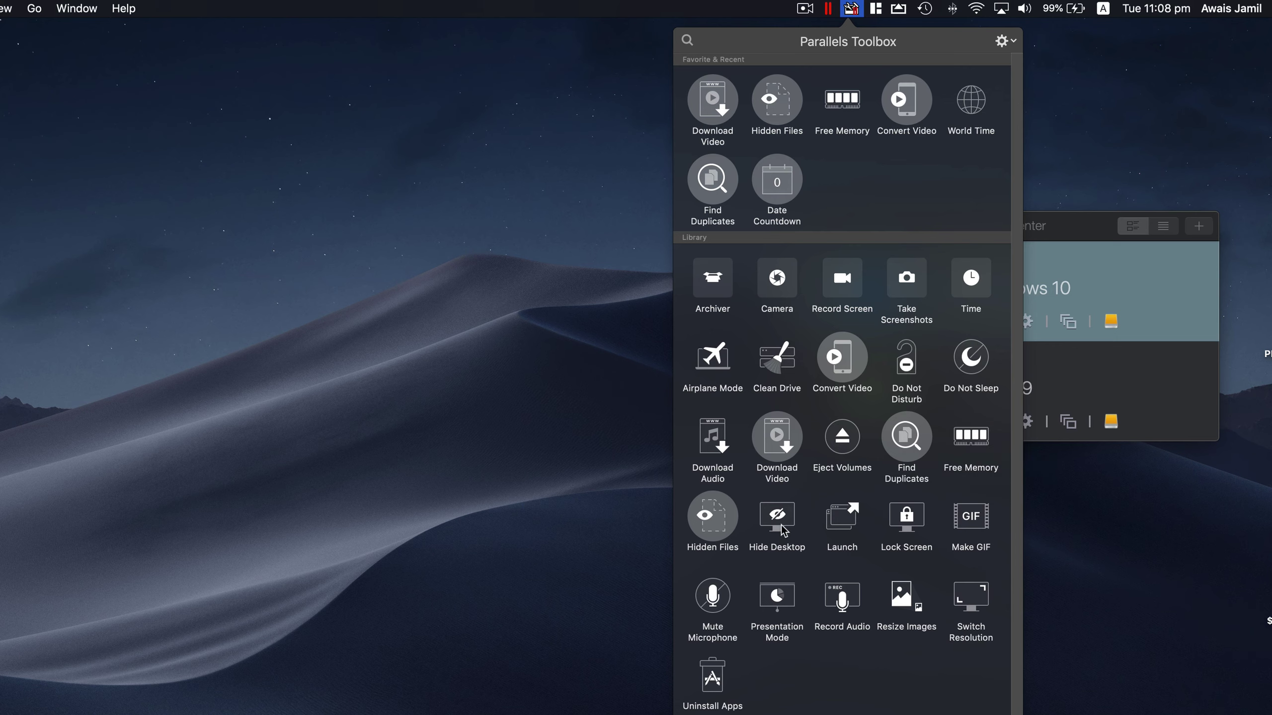
left_click(846, 524)
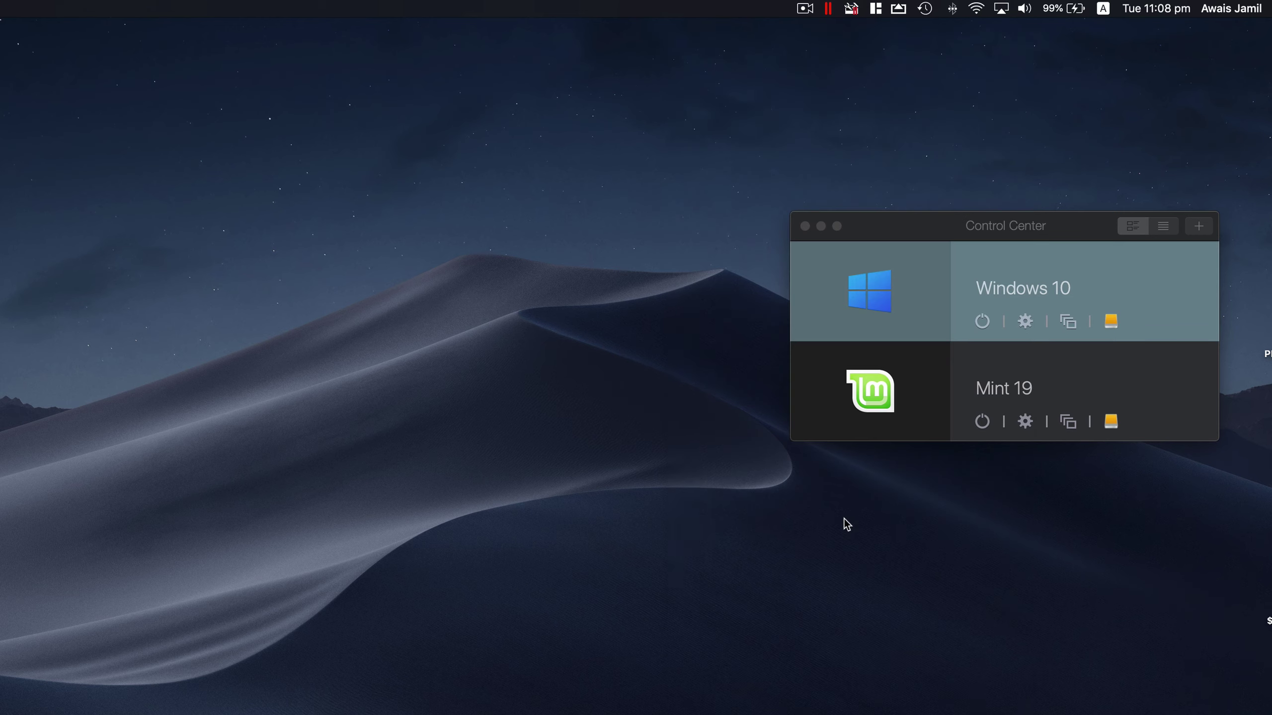
left_click_drag(605, 325, 355, 224)
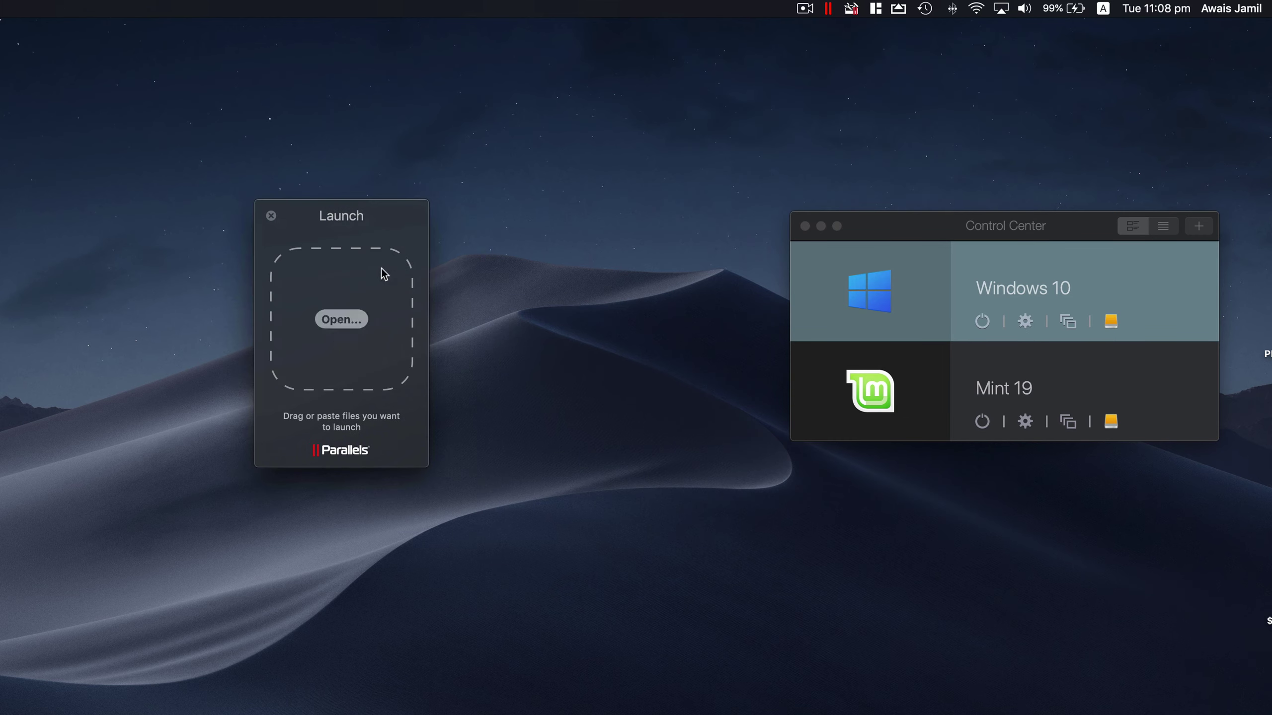
mouse_move(406, 330)
left_click(270, 216)
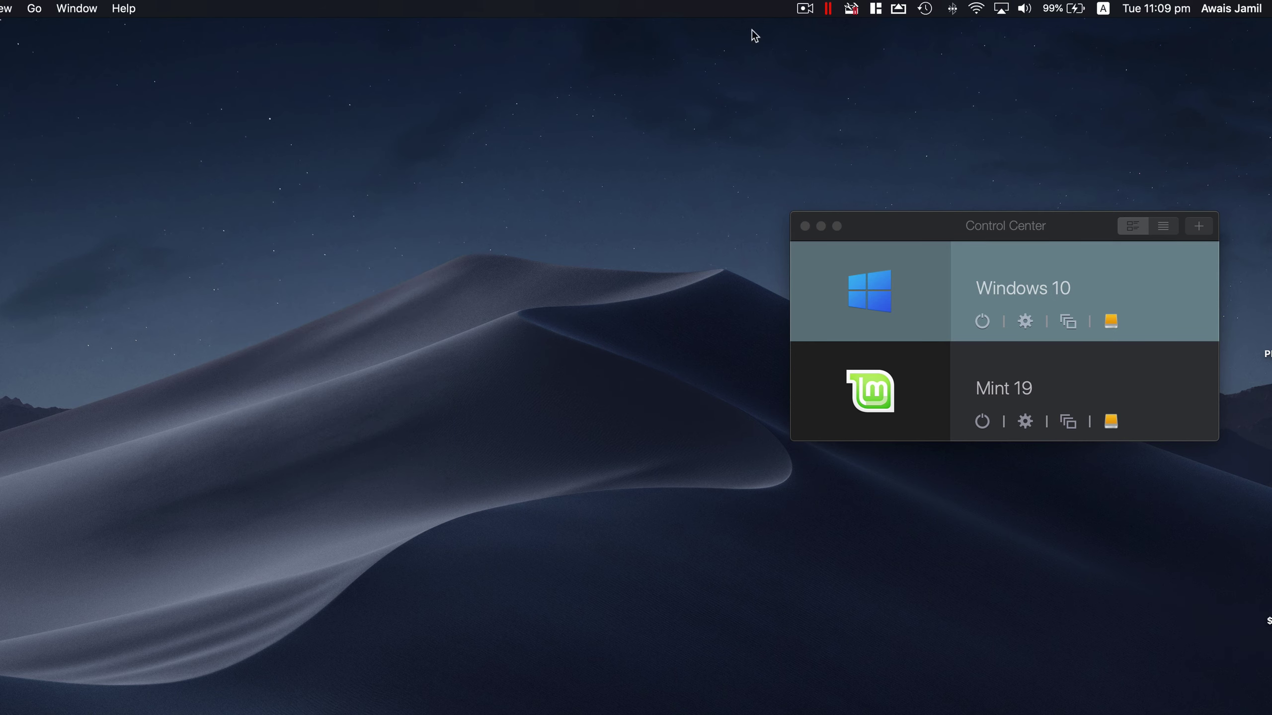
Step: Open Make GIF from the Toolbox, move its window aside, close it, and reopen the utilities list
left_click(852, 8)
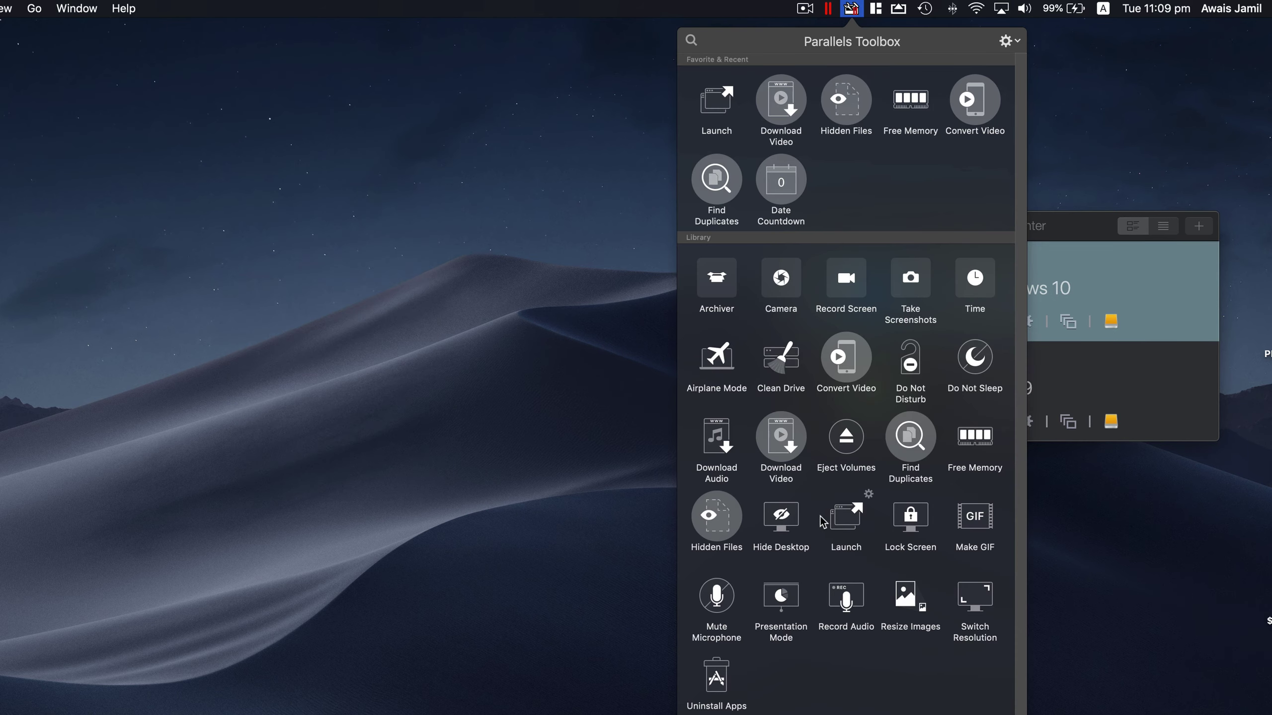
left_click(971, 524)
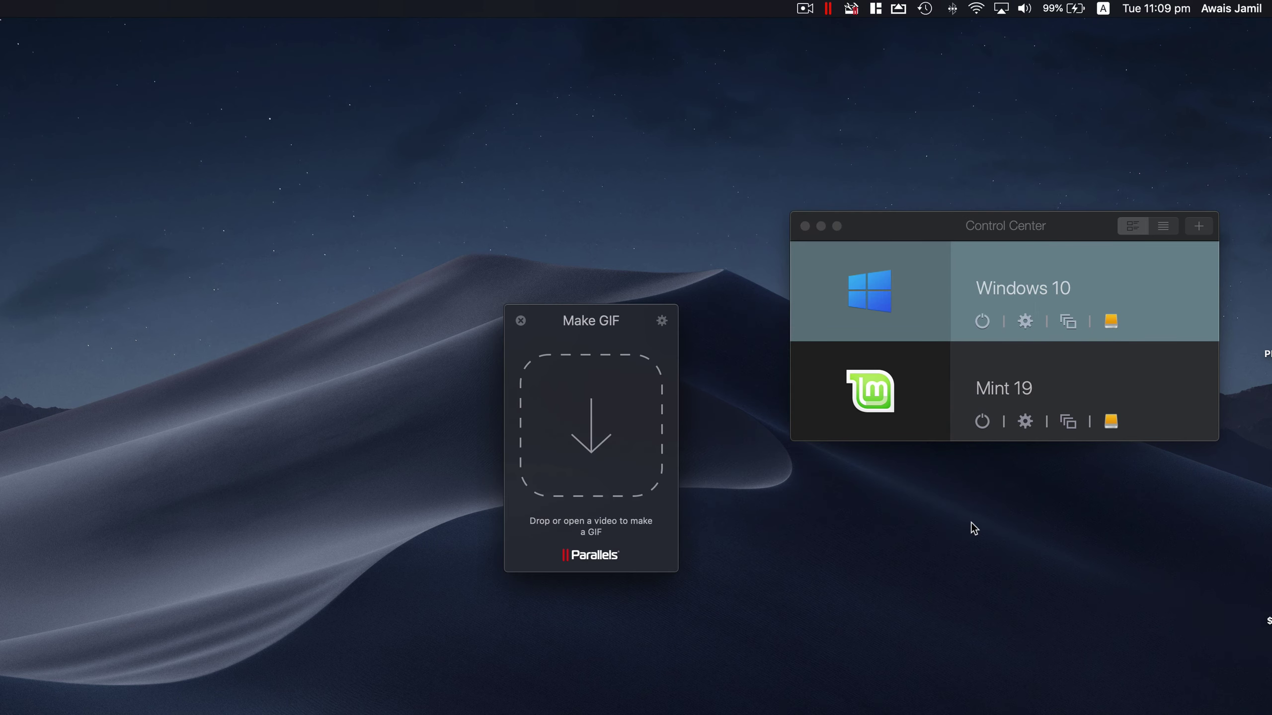
mouse_move(621, 468)
left_click_drag(583, 326, 561, 253)
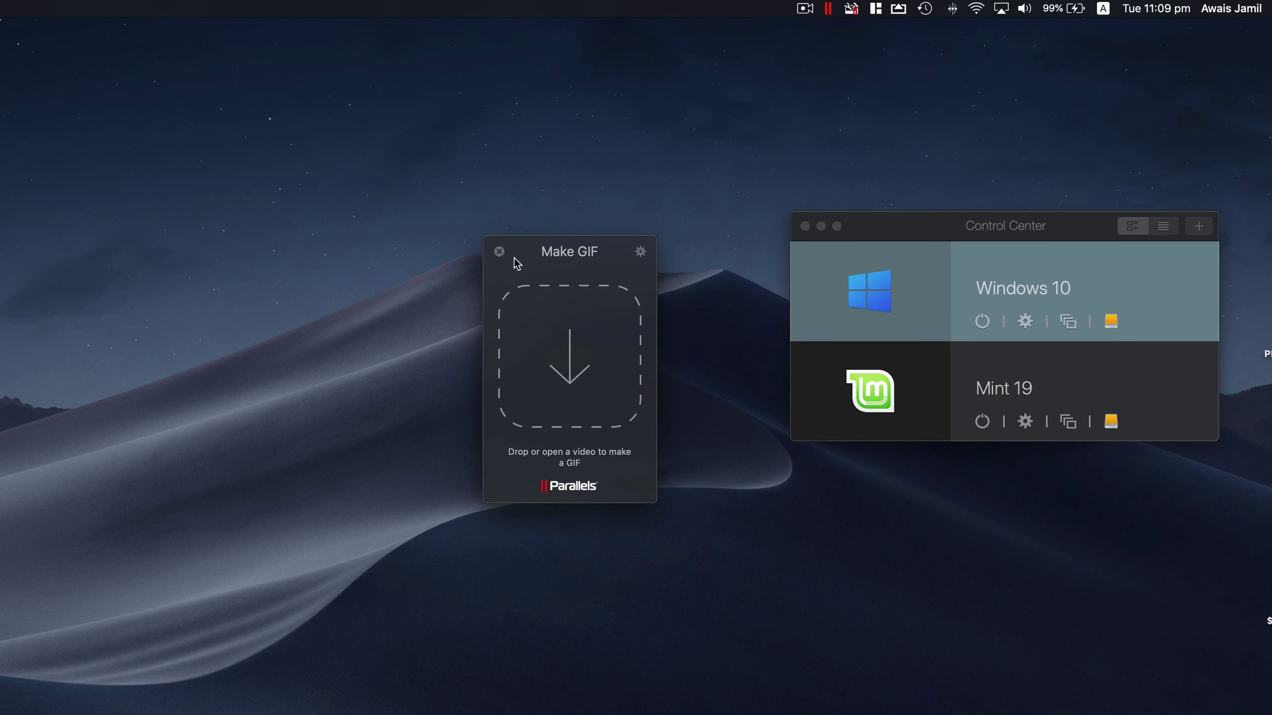
left_click(499, 251)
left_click(852, 9)
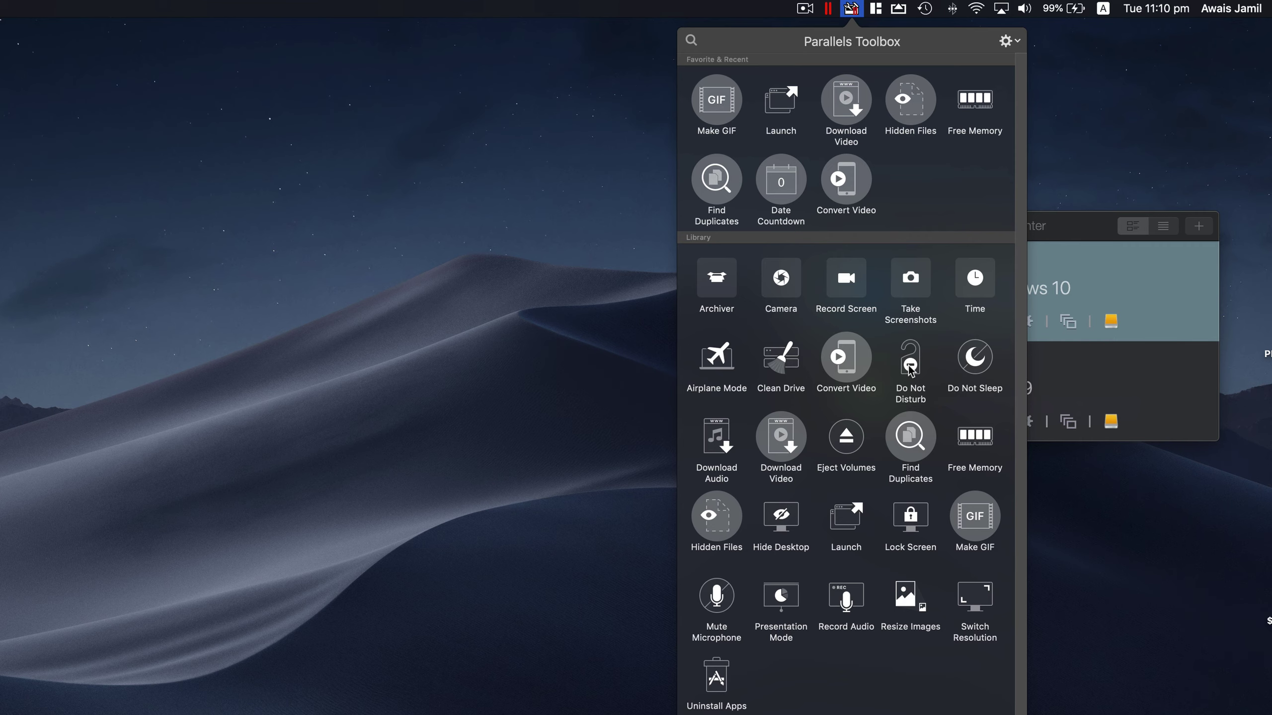
Step: Turn on Do Not Sleep, check the battery menu, then toggle it again under Favorite & Recent
left_click(973, 359)
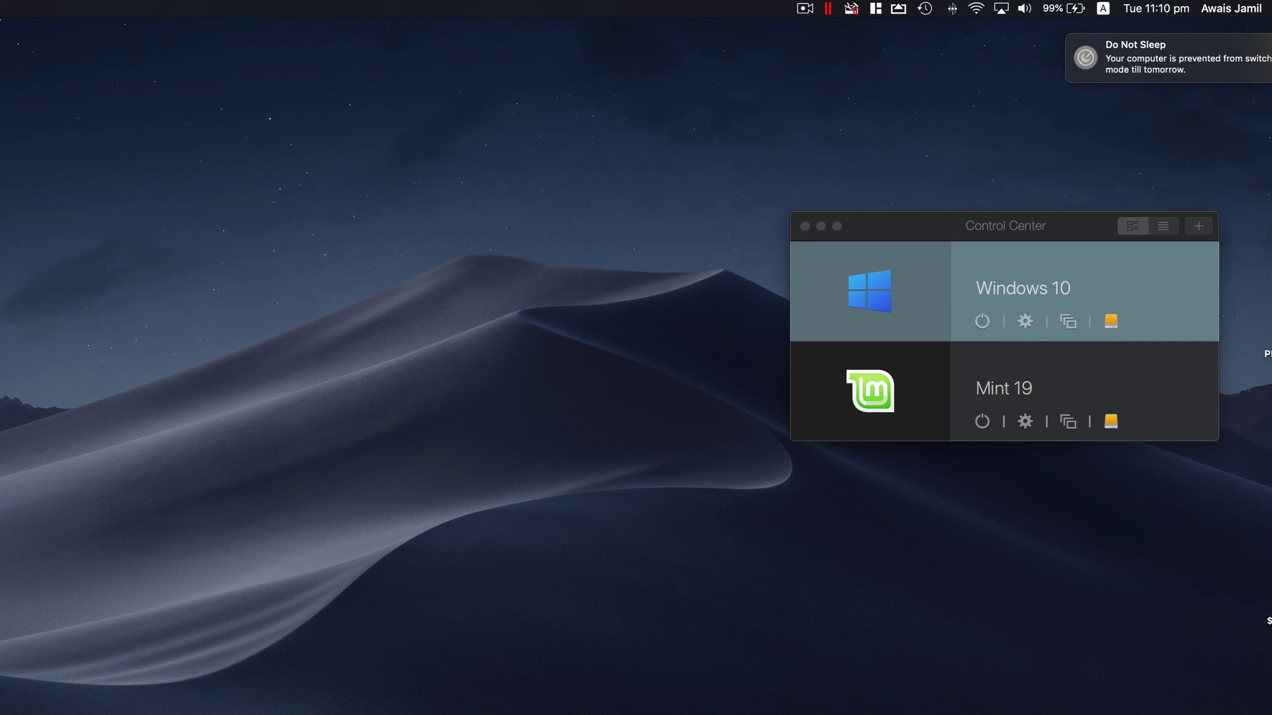
left_click(1070, 9)
left_click(851, 9)
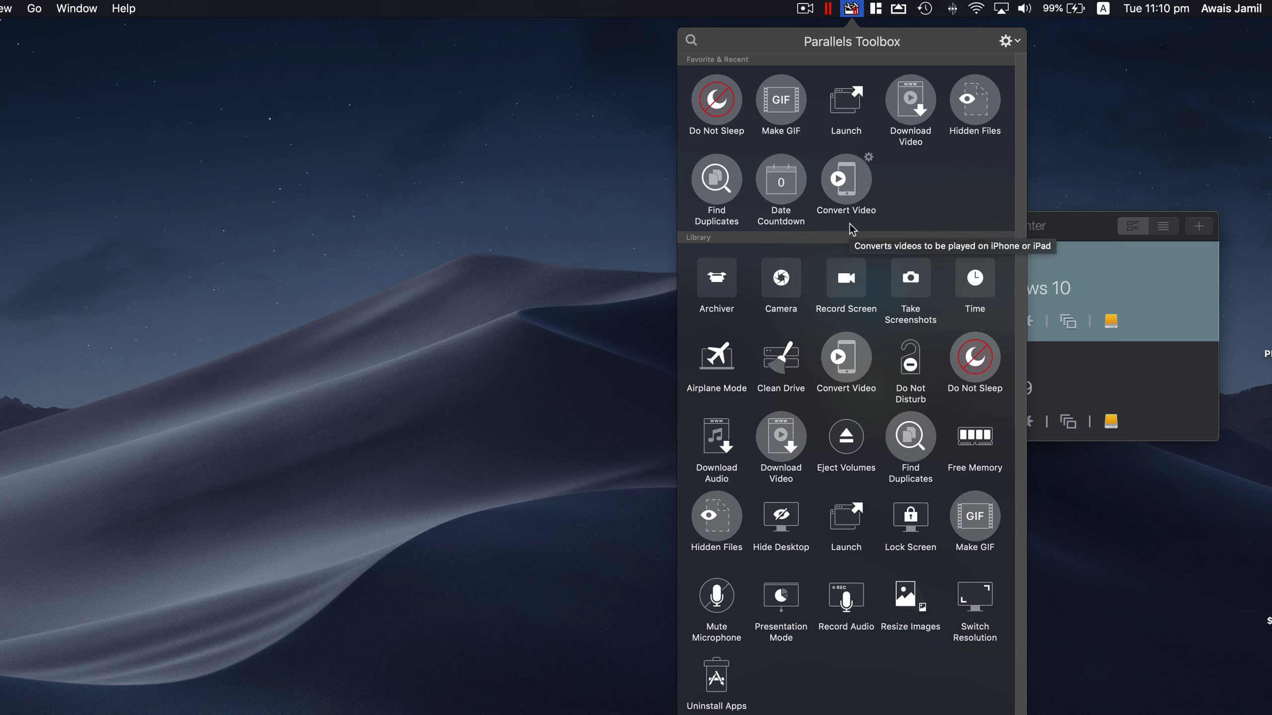
left_click(726, 112)
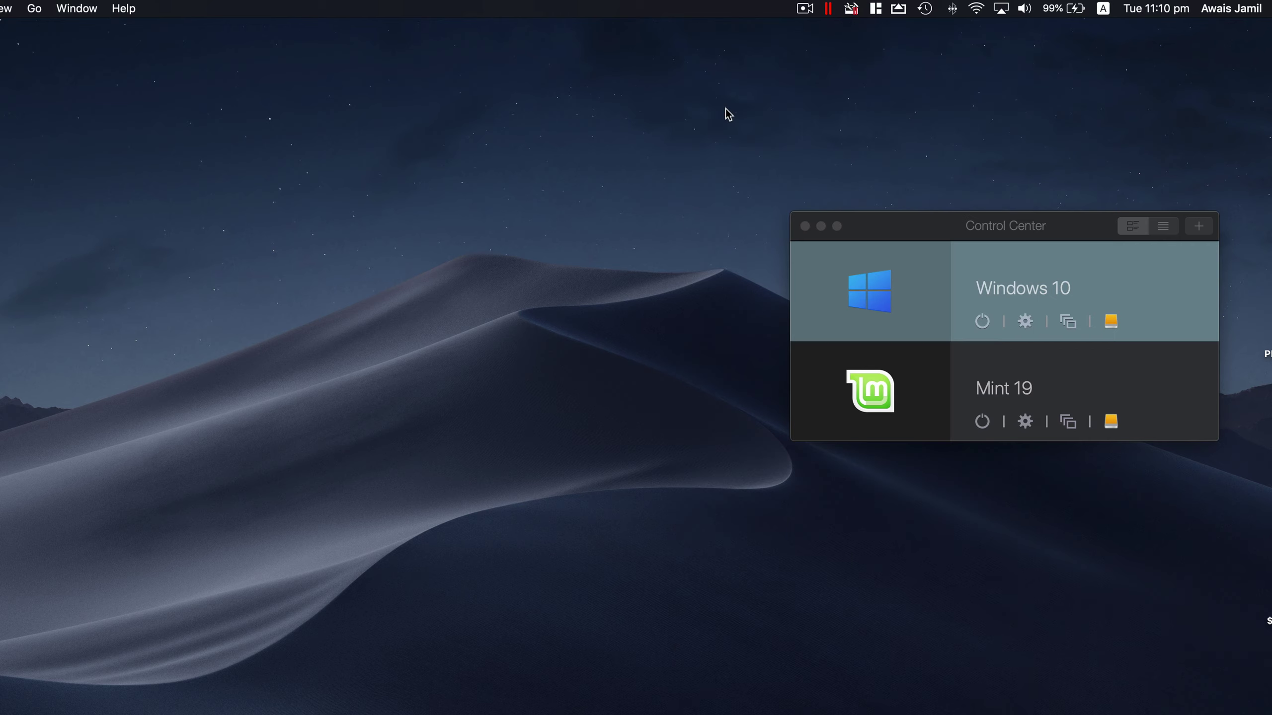